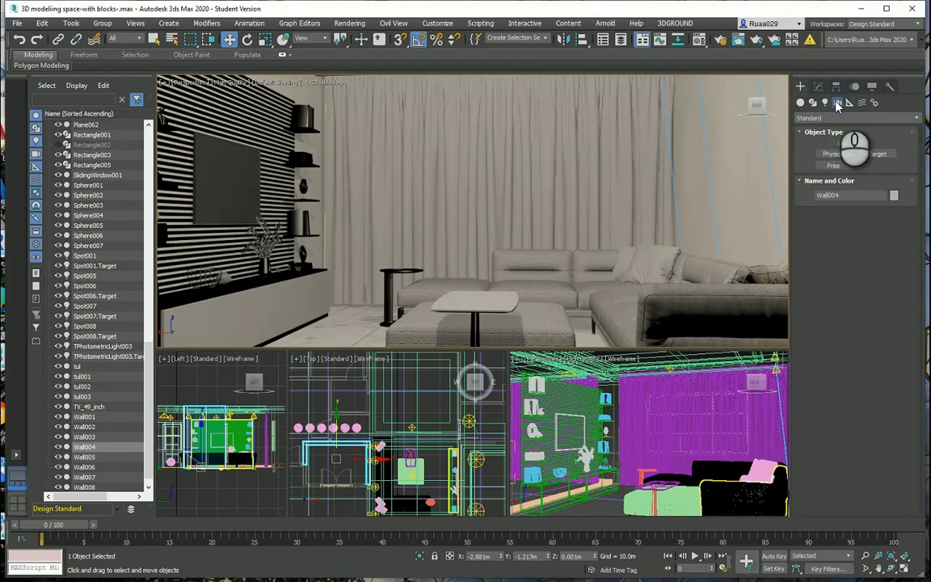
# Step: Create a standard target camera in the top view, placed behind the coffee table and aimed across the sofa toward the curtain wall
pyautogui.click(899, 120)
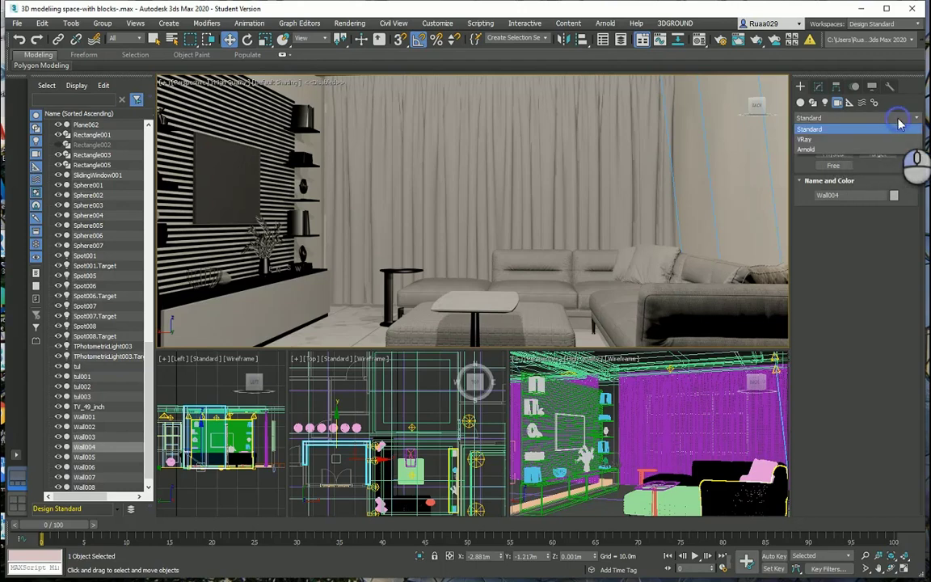
pyautogui.click(809, 130)
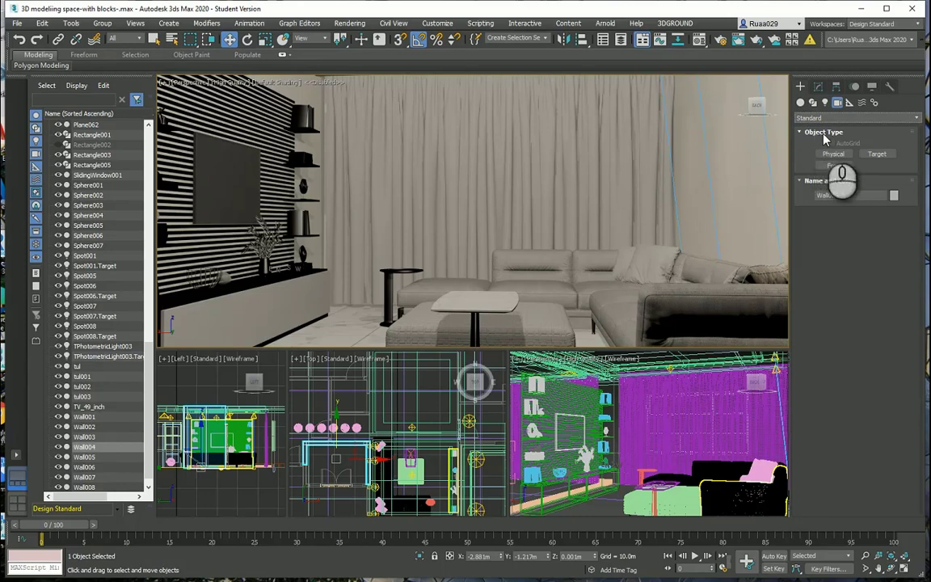
pyautogui.click(883, 155)
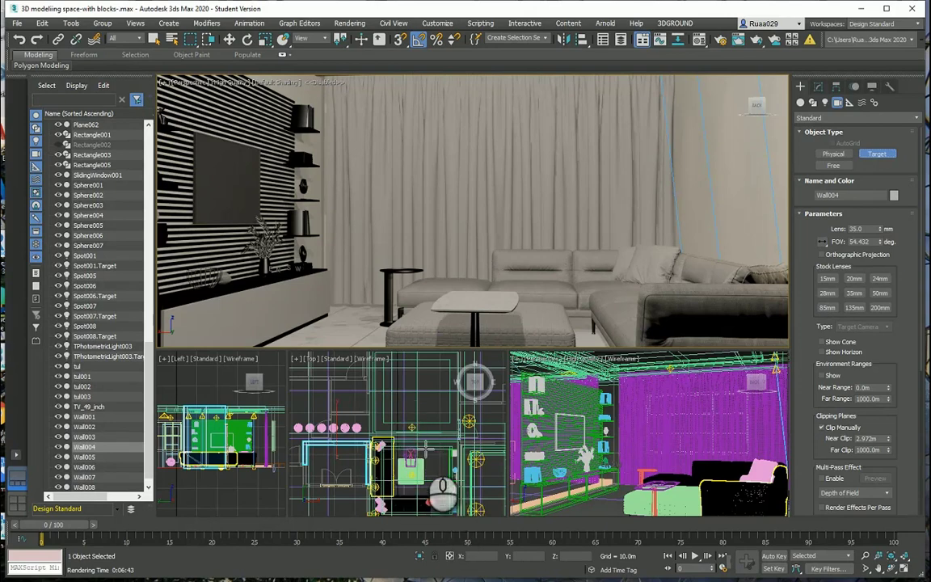
pyautogui.scroll(5, 416, 485)
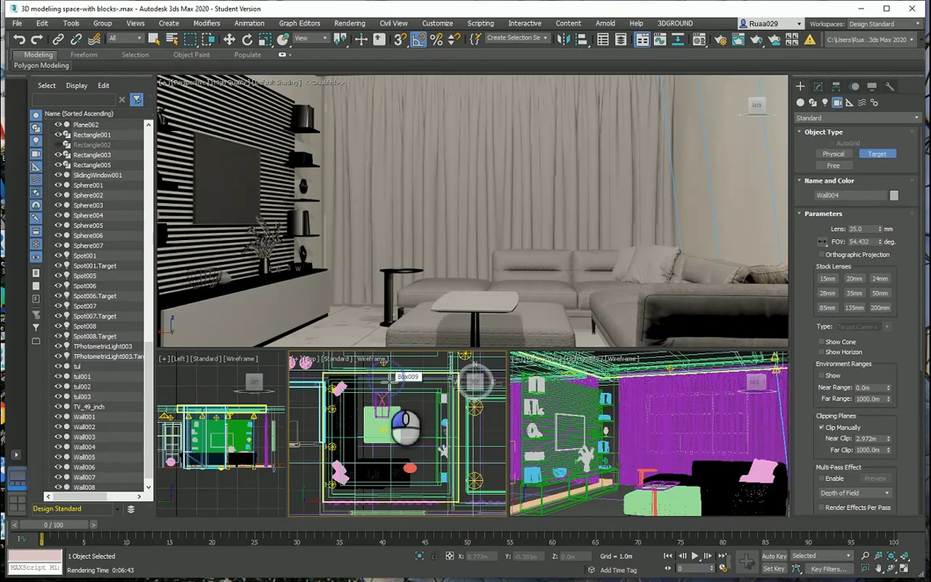
pyautogui.moveTo(388, 382); pyautogui.dragTo(406, 518)
pyautogui.moveTo(390, 476); pyautogui.dragTo(390, 489)
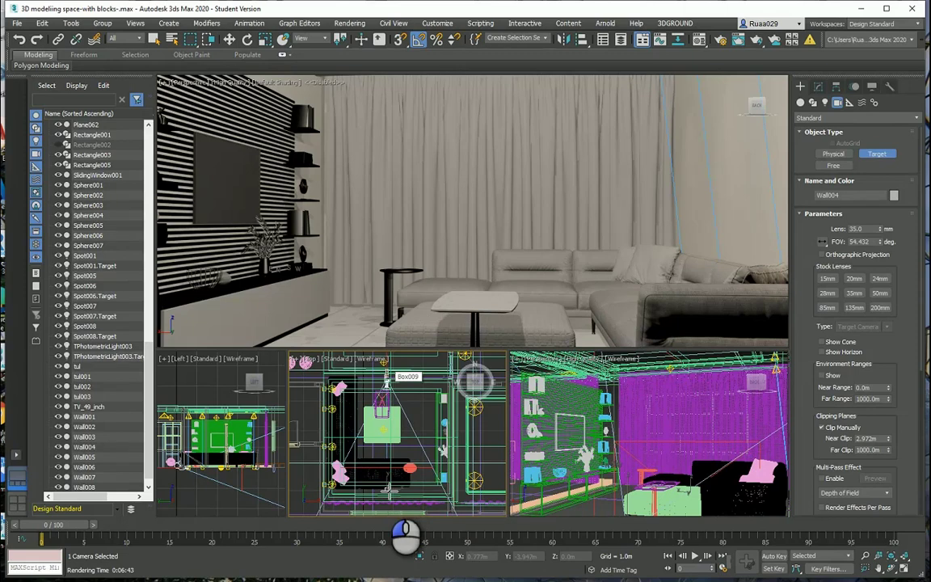
pyautogui.moveTo(390, 489); pyautogui.dragTo(390, 489)
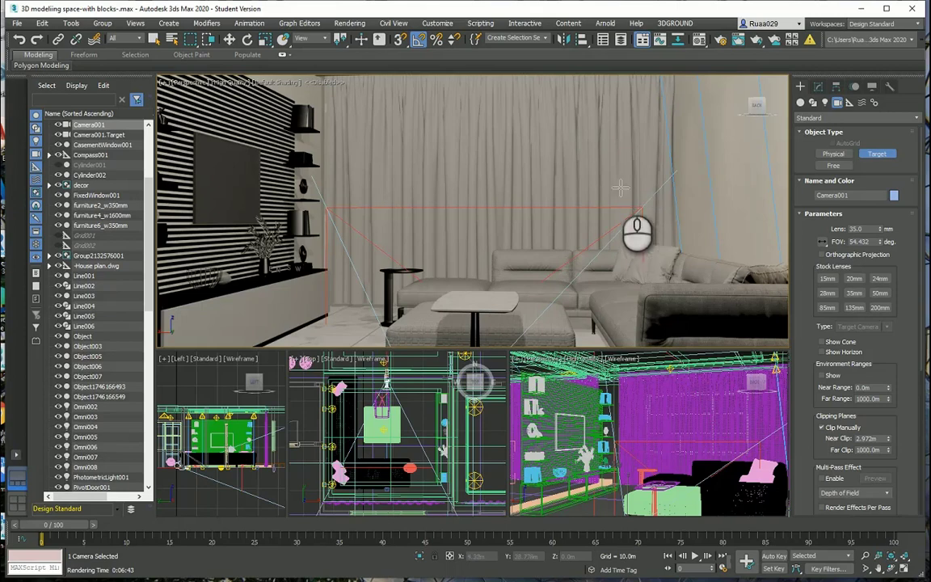
# Step: Switch the large perspective view to Camera001 and raise the camera and its target about 1.32 m above the floor
pyautogui.click(194, 84)
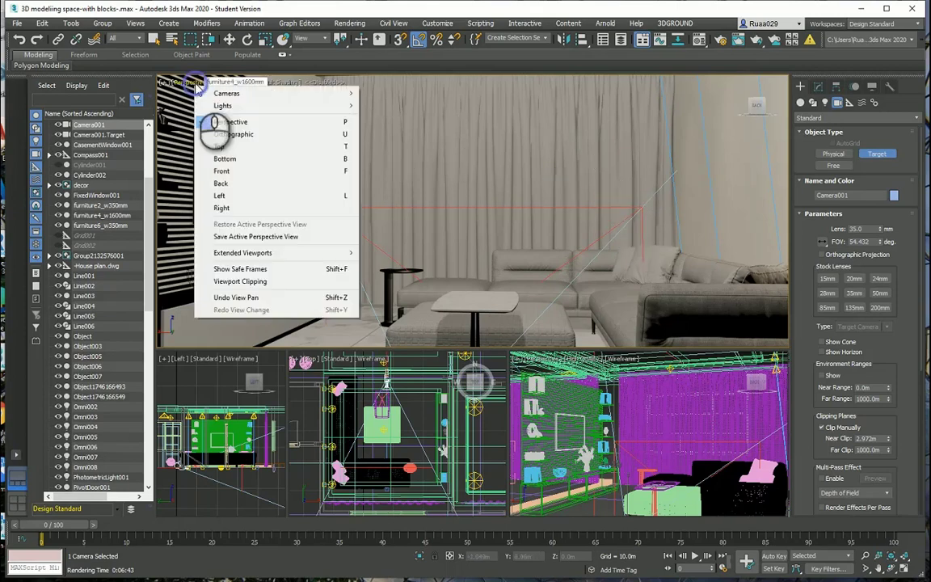
pyautogui.moveTo(199, 95)
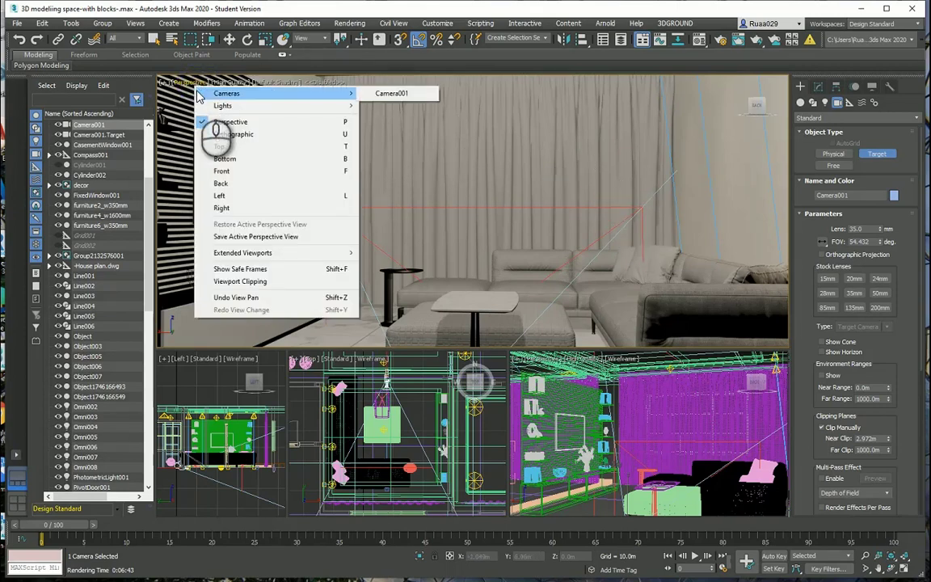
pyautogui.click(402, 97)
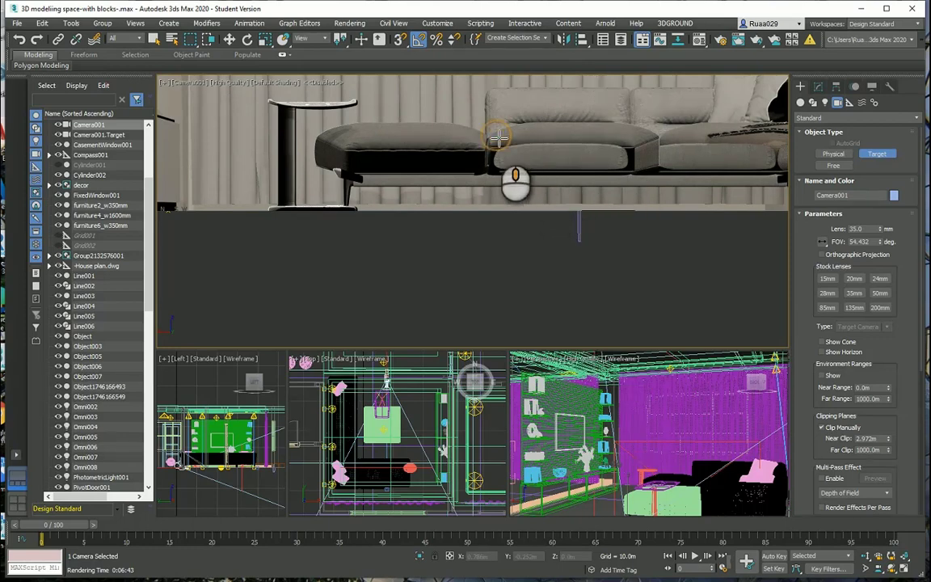
pyautogui.moveTo(499, 139); pyautogui.dragTo(493, 219, button='middle')
pyautogui.moveTo(639, 130); pyautogui.dragTo(637, 212, button='middle')
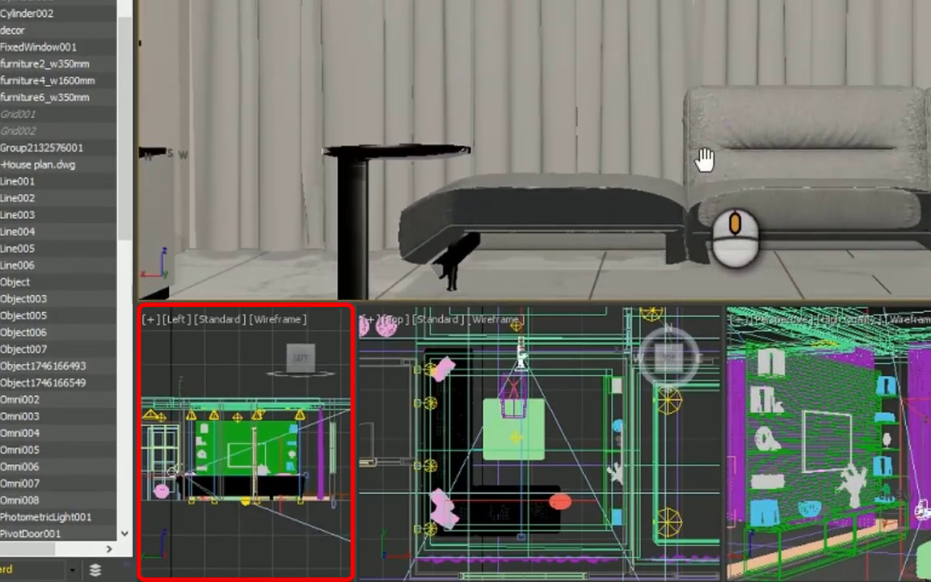
pyautogui.moveTo(702, 182); pyautogui.dragTo(705, 315, button='middle')
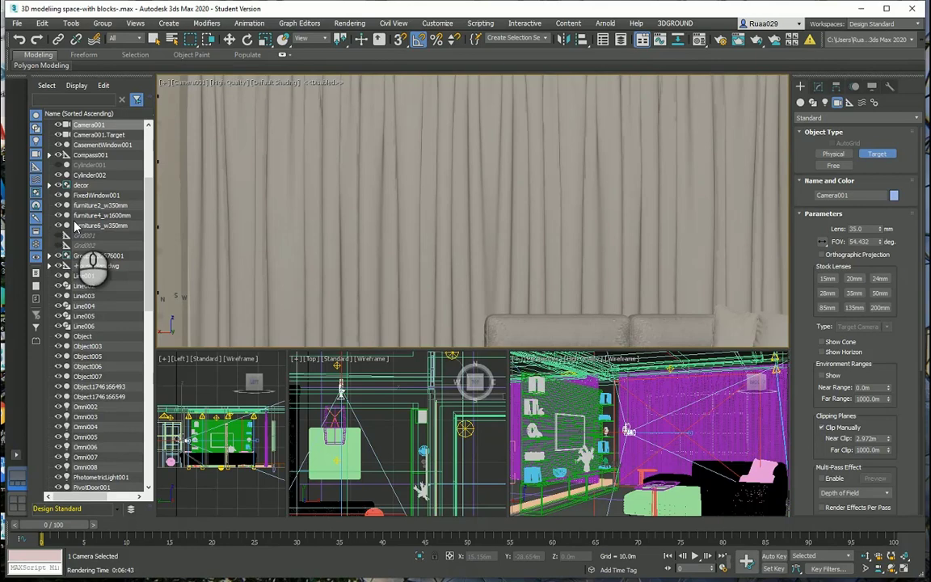
# Step: Set the Z position of Camera001 to 1.4 m with the Move tool
pyautogui.click(89, 125)
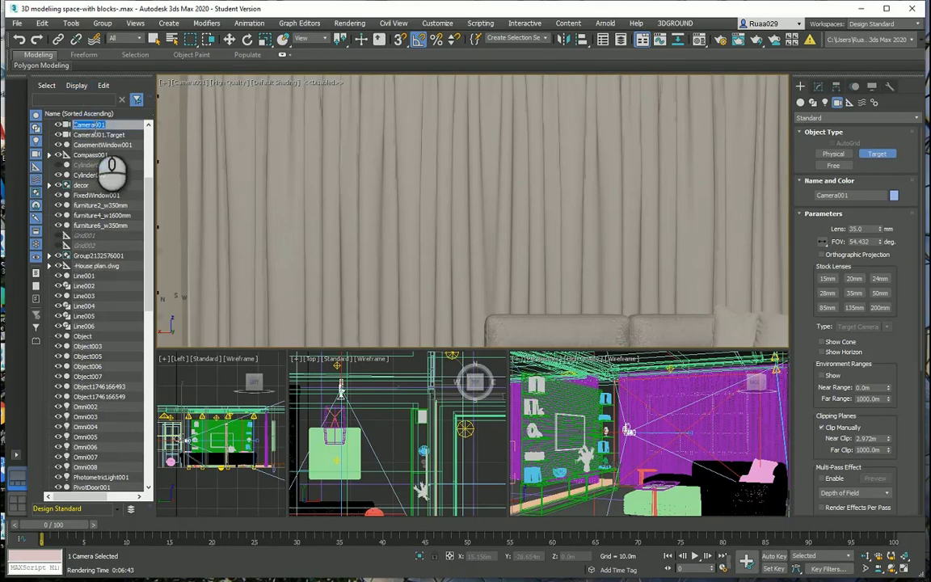
pyautogui.click(231, 41)
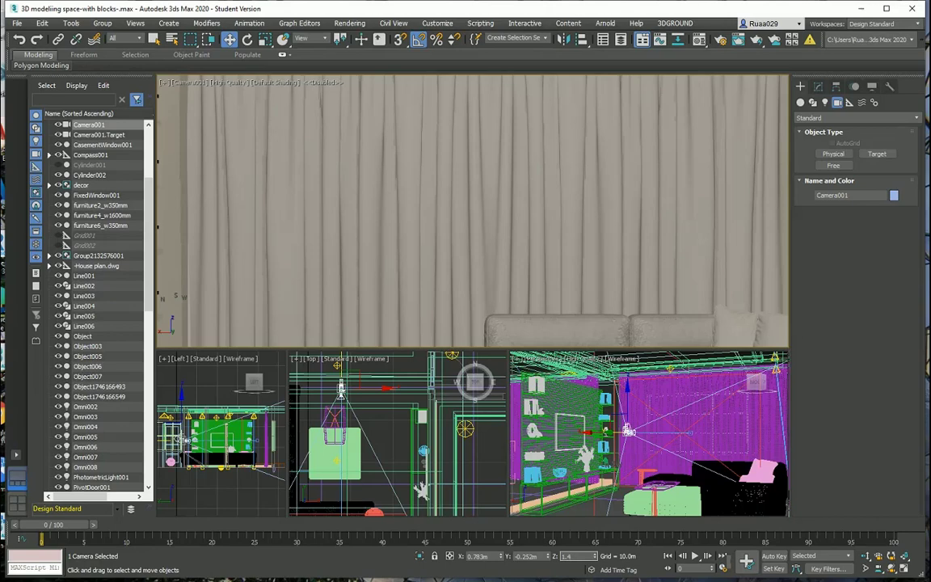
pyautogui.press('Return')
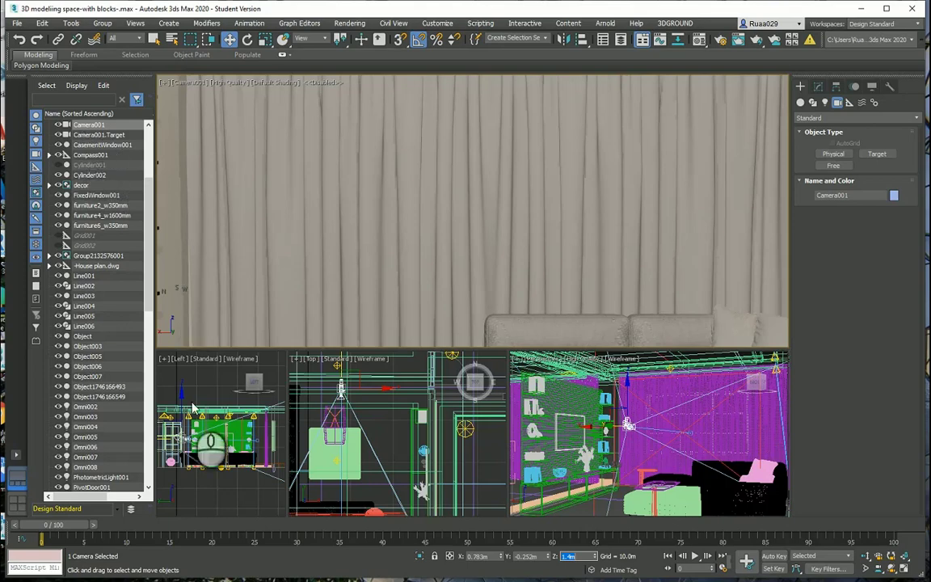
# Step: Select the camera's target and set its Z position to 1.4 m
pyautogui.scroll(3, 257, 437)
pyautogui.scroll(3, 257, 437)
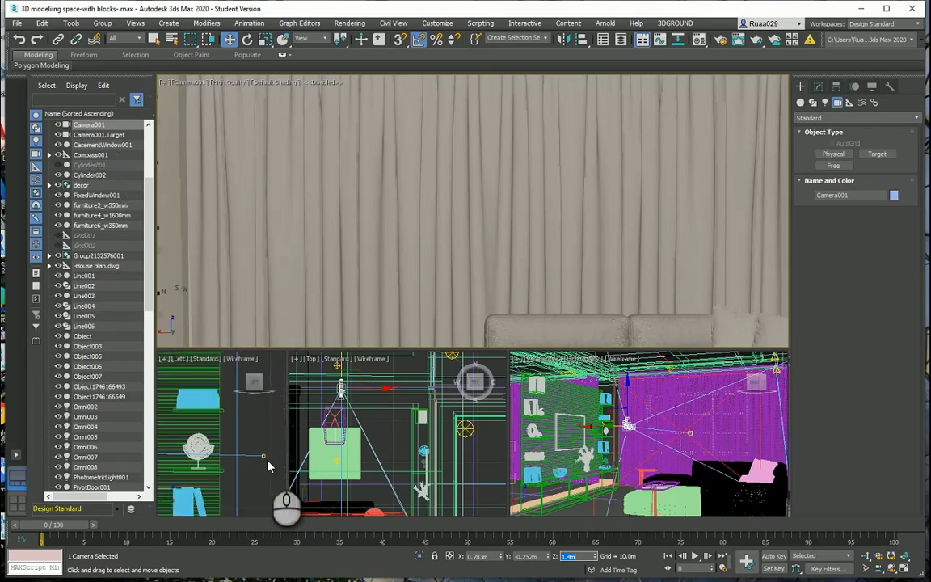
pyautogui.click(264, 457)
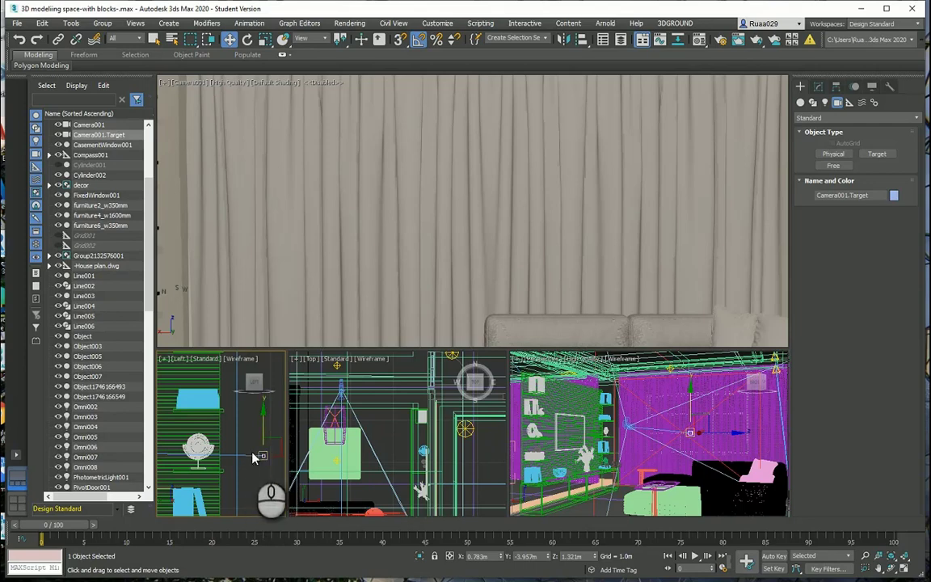
pyautogui.scroll(-5, 255, 457)
pyautogui.scroll(-5, 252, 458)
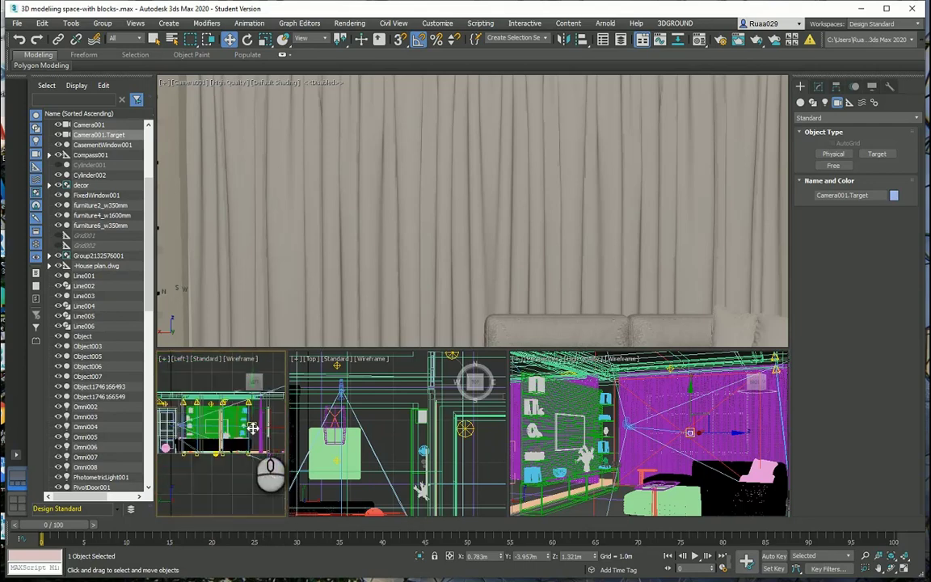
pyautogui.click(96, 134)
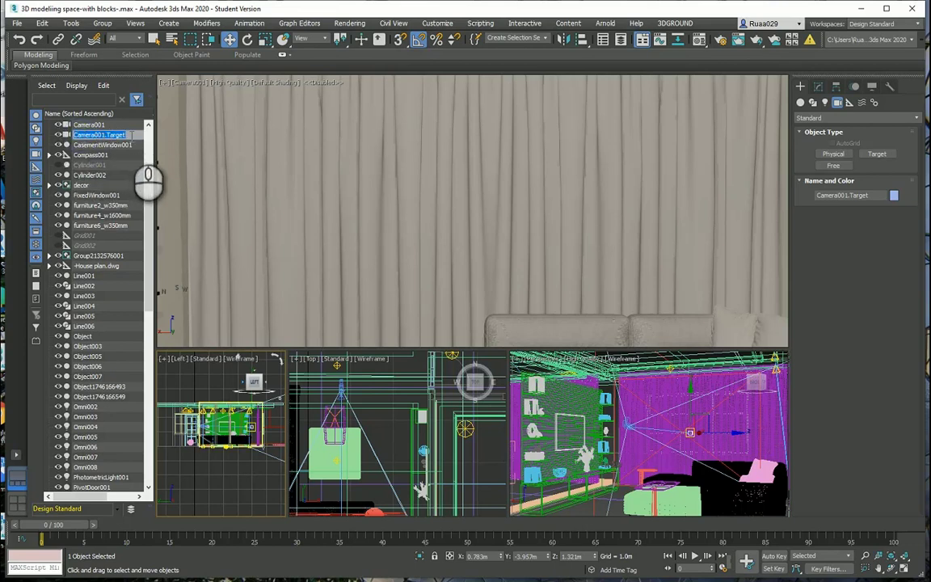
pyautogui.click(78, 134)
pyautogui.moveTo(81, 134); pyautogui.dragTo(109, 135)
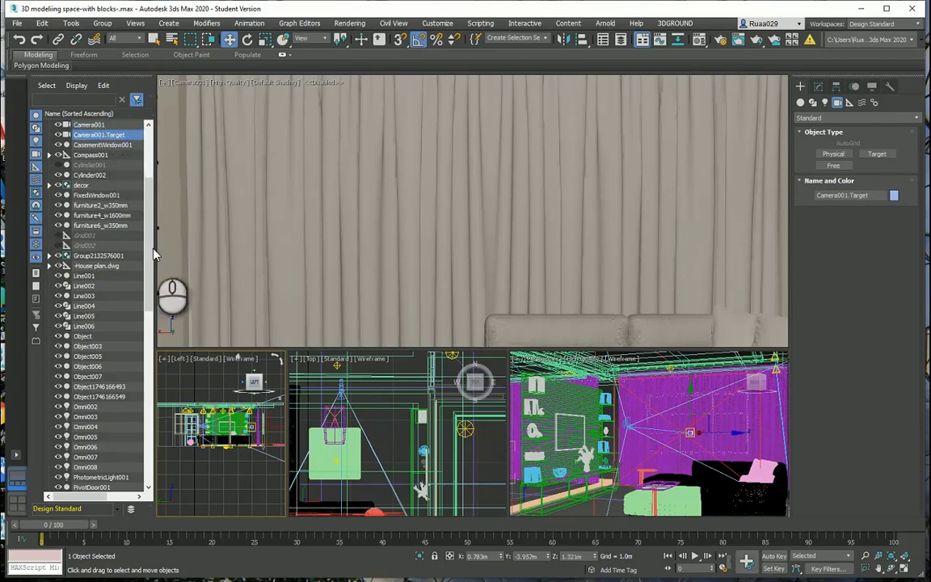
pyautogui.scroll(3, 206, 440)
pyautogui.scroll(-4, 206, 440)
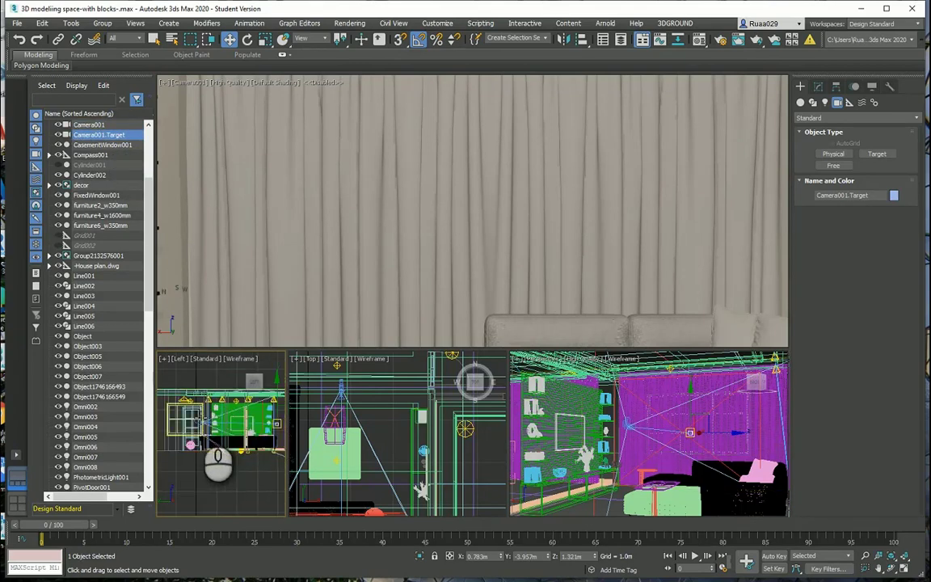
pyautogui.click(91, 125)
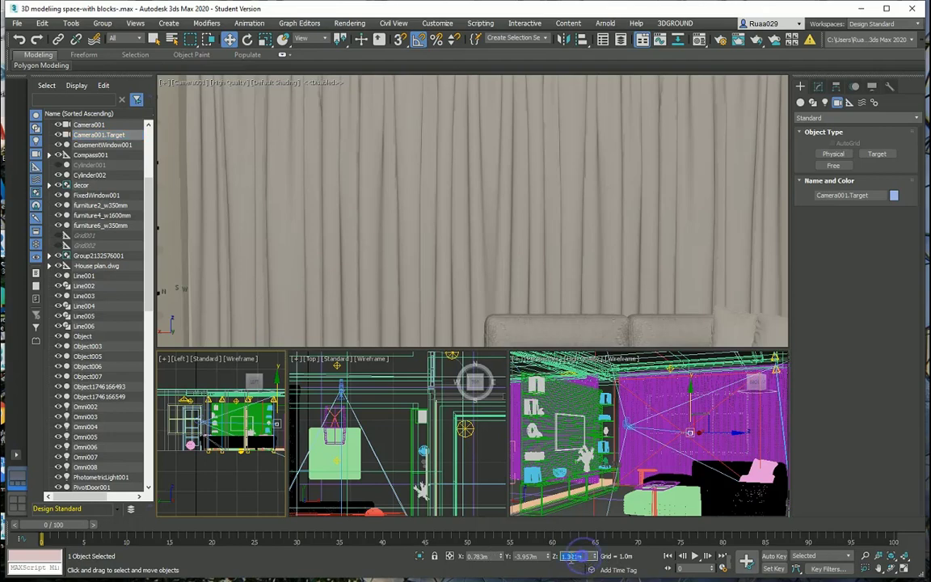
pyautogui.press('Return')
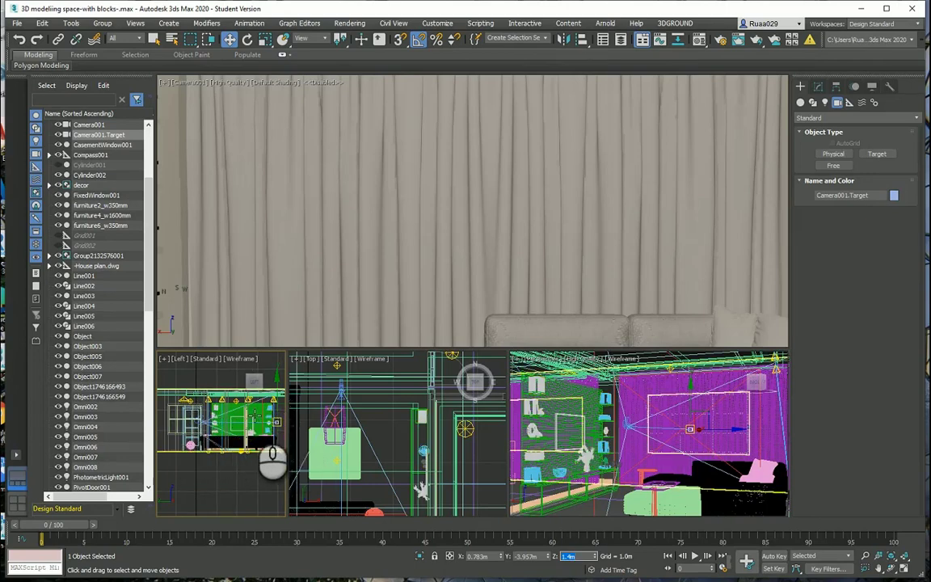
pyautogui.scroll(5, 269, 422)
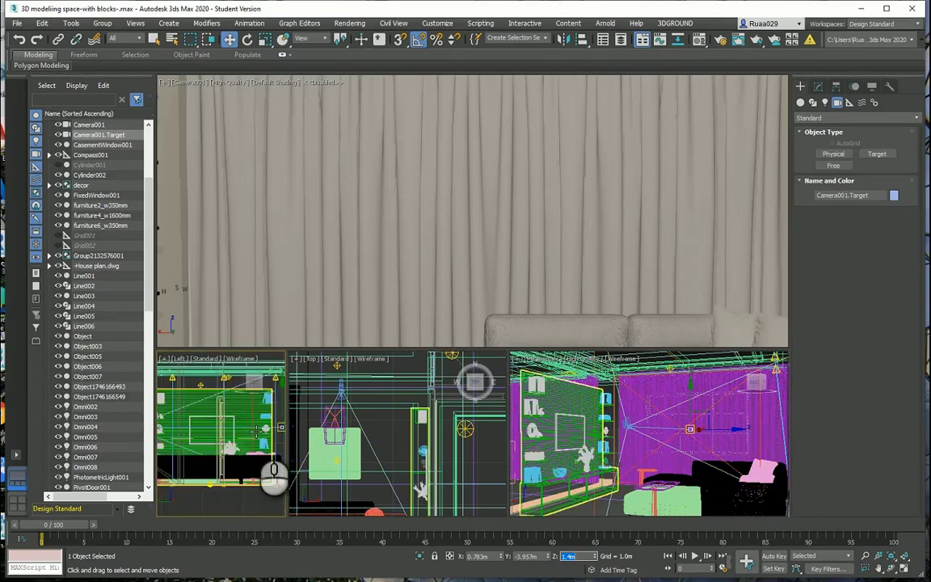
pyautogui.scroll(-5, 255, 430)
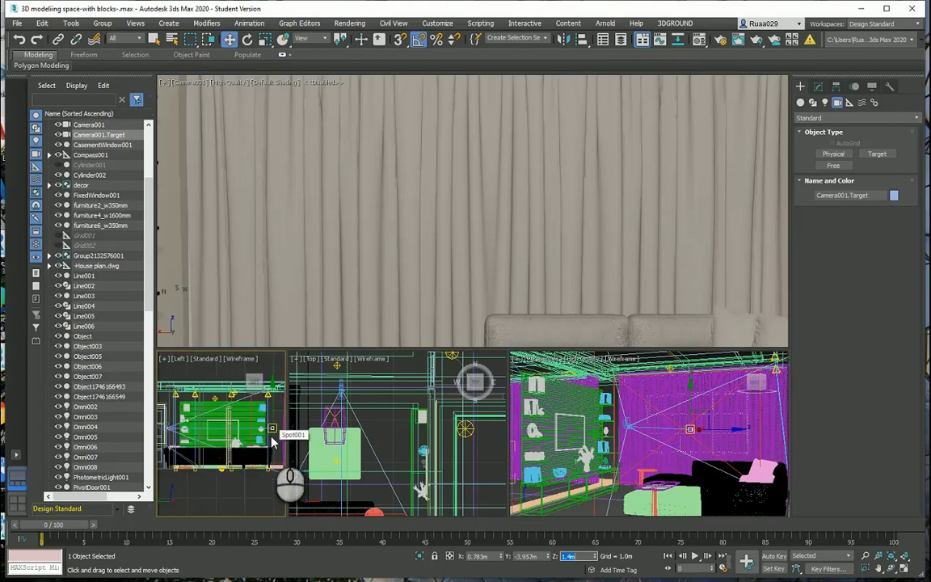
# Step: Select Camera001, open its parameters for editing, and turn on safe frames in the camera view
pyautogui.rightClick(443, 183)
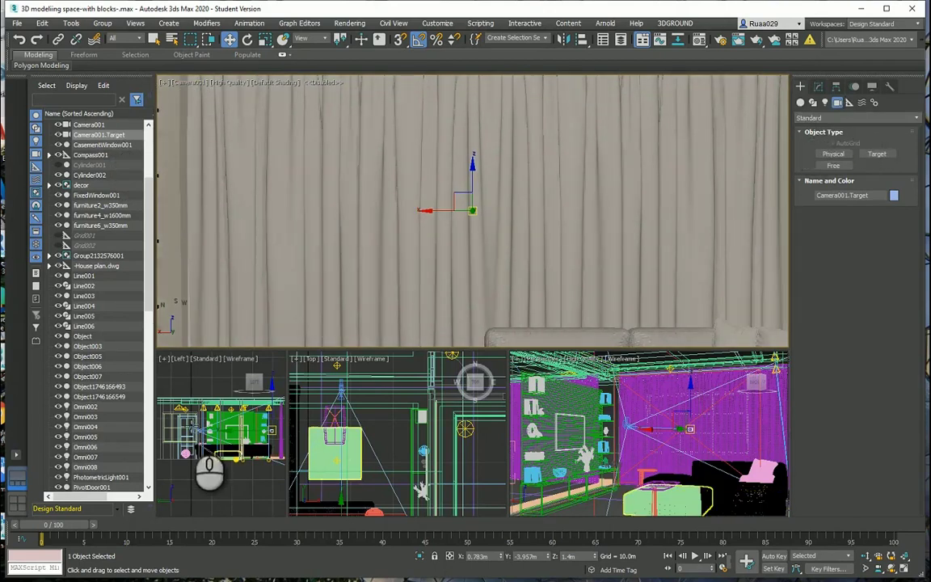
pyautogui.click(91, 126)
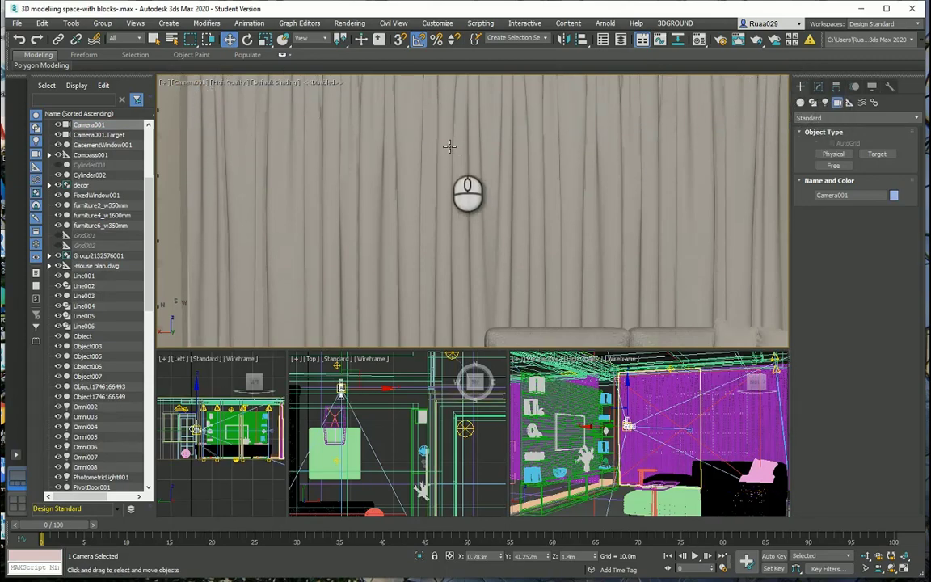
pyautogui.click(819, 87)
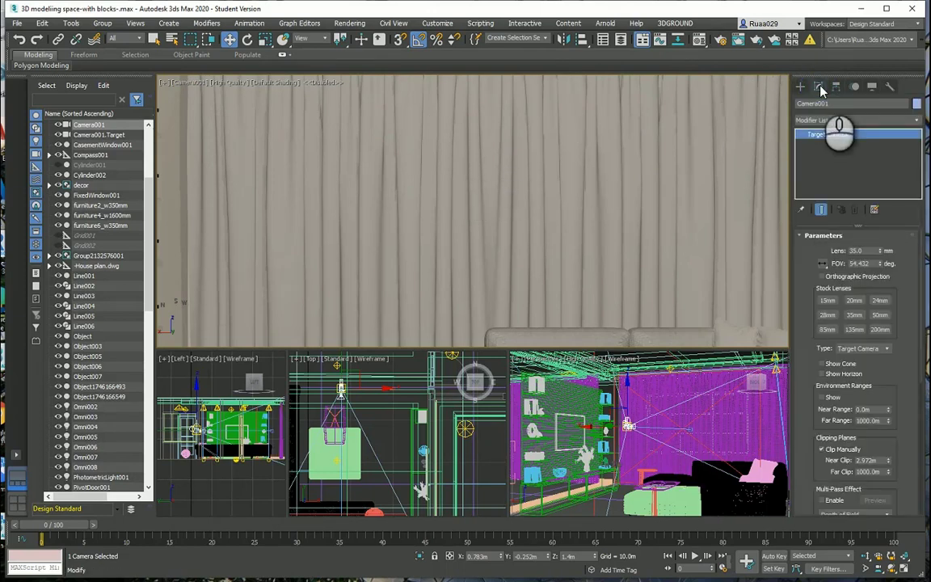
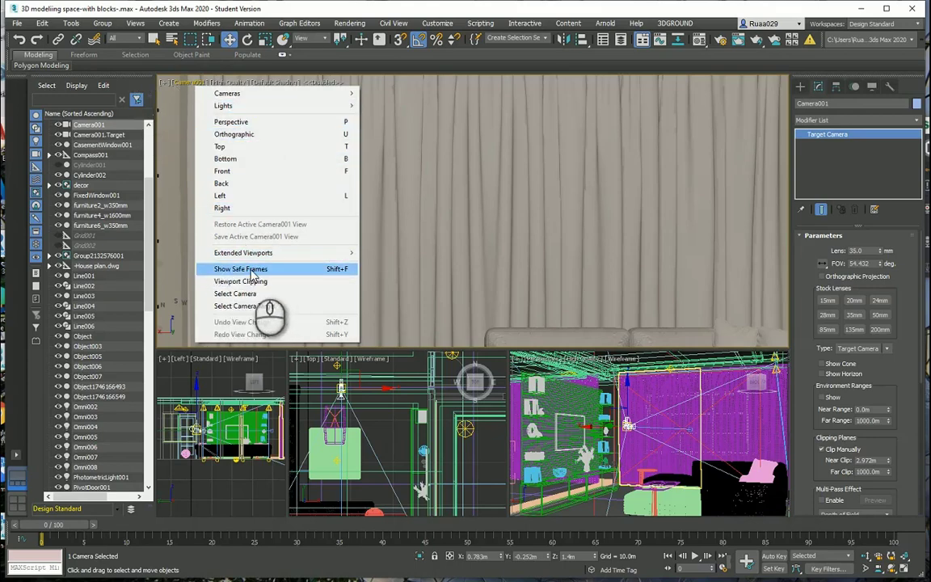
pyautogui.click(240, 269)
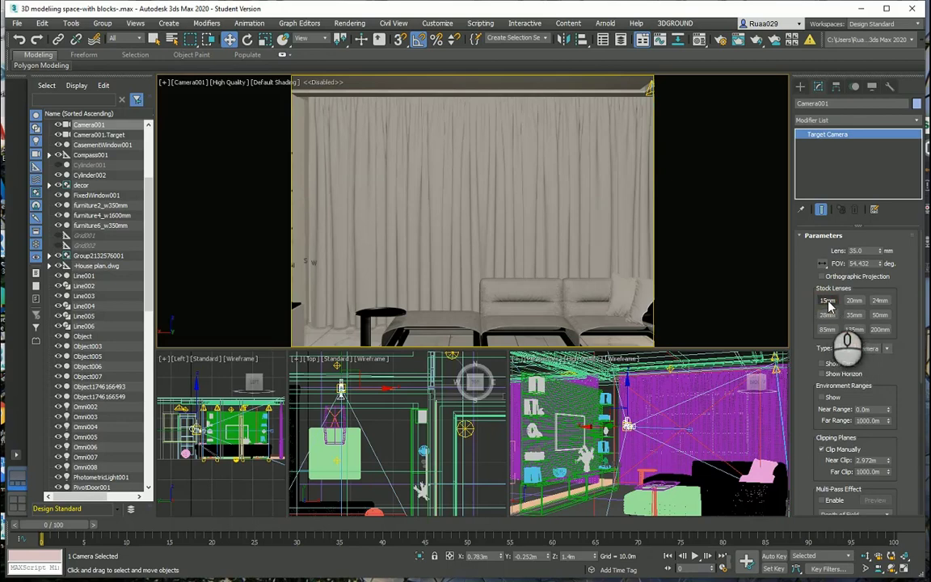
# Step: Try the 15 mm, 20 mm, 24 mm and 200 mm stock lenses on the camera
pyautogui.click(827, 301)
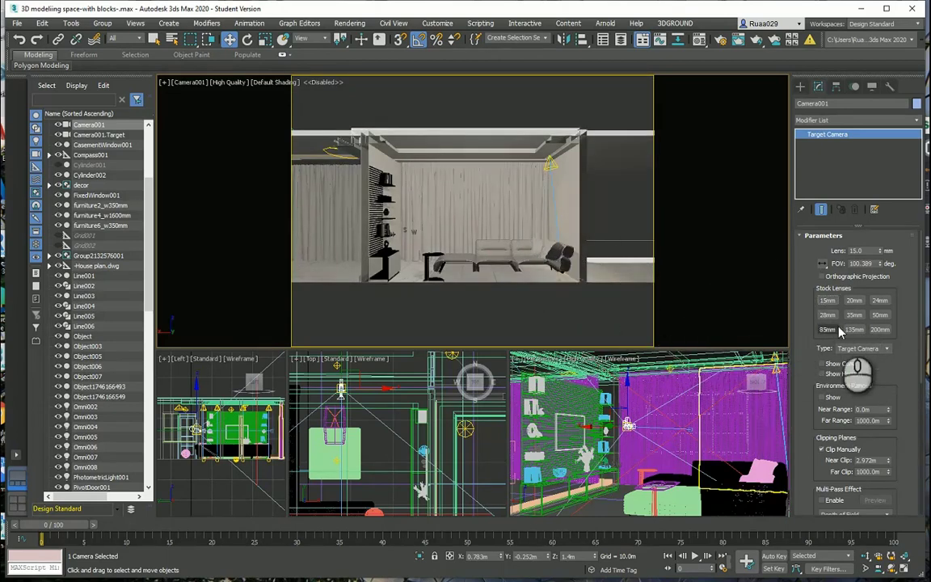
pyautogui.click(855, 300)
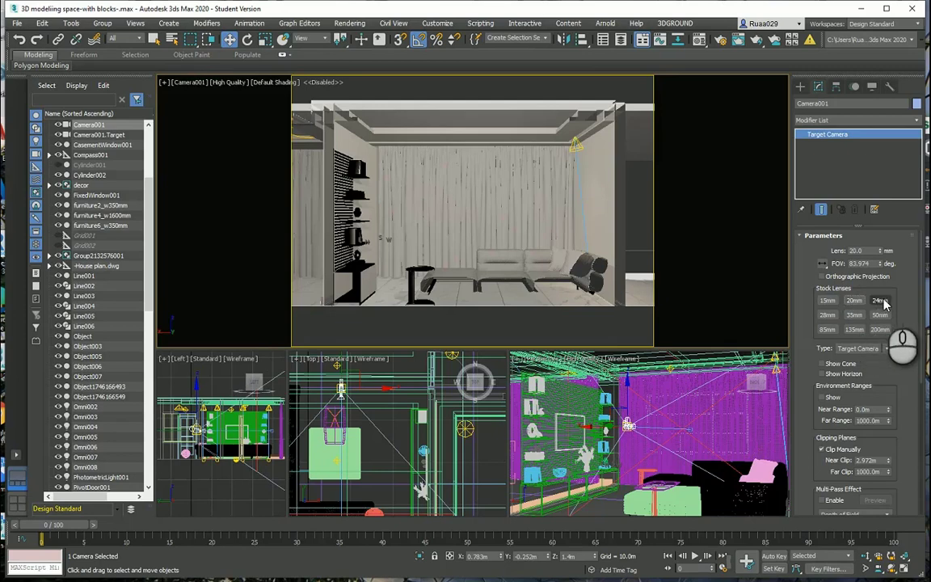
pyautogui.click(881, 301)
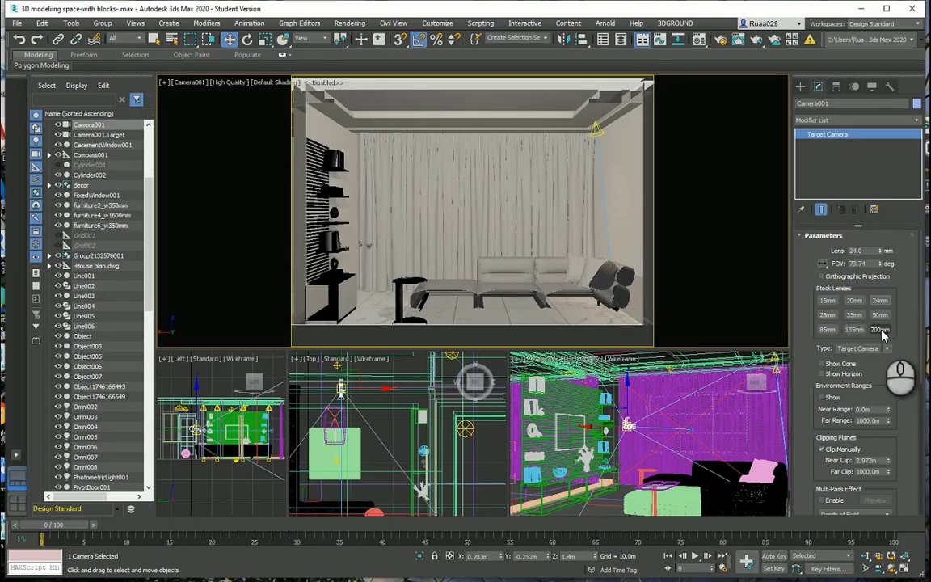
pyautogui.click(879, 330)
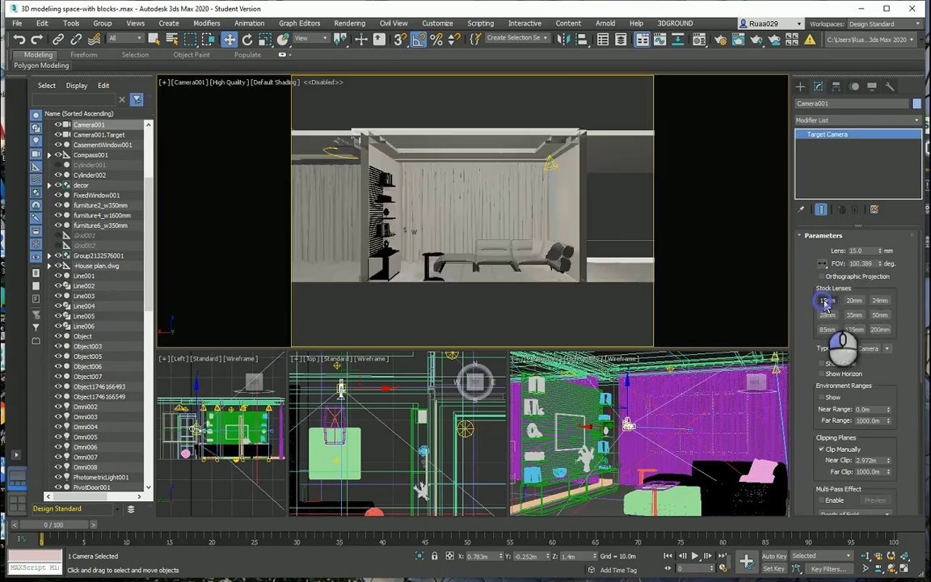
# Step: Compare the 15 mm and 20 mm stock lenses on the camera and set it to 15 mm
pyautogui.click(828, 299)
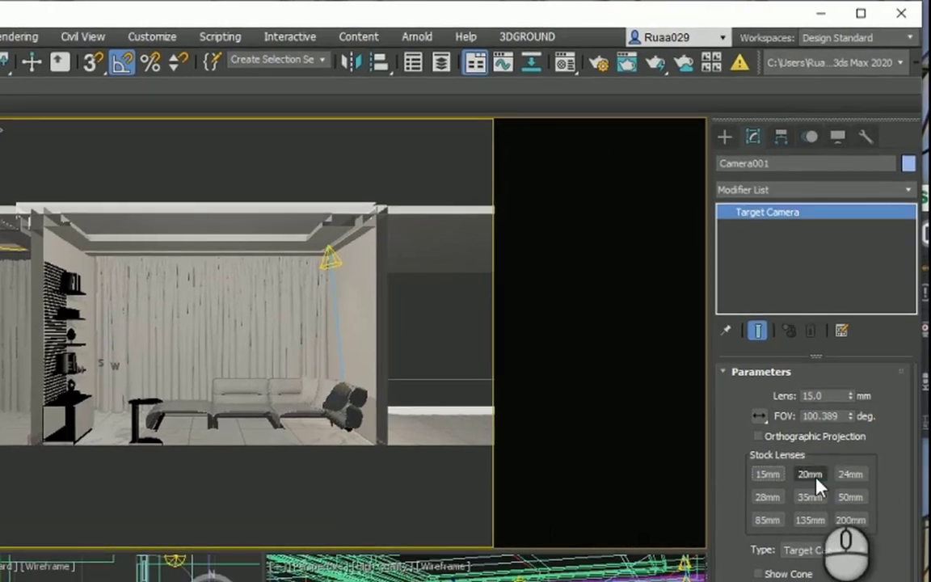
pyautogui.click(810, 475)
pyautogui.click(767, 474)
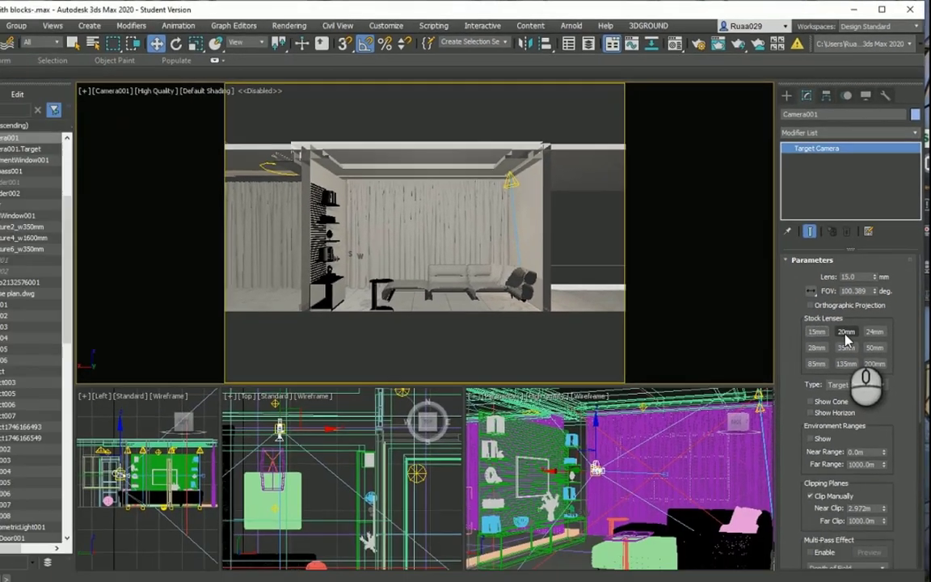
# Step: Set the camera to the 50 mm stock lens and shift its Y position to -0.162 m
pyautogui.click(813, 460)
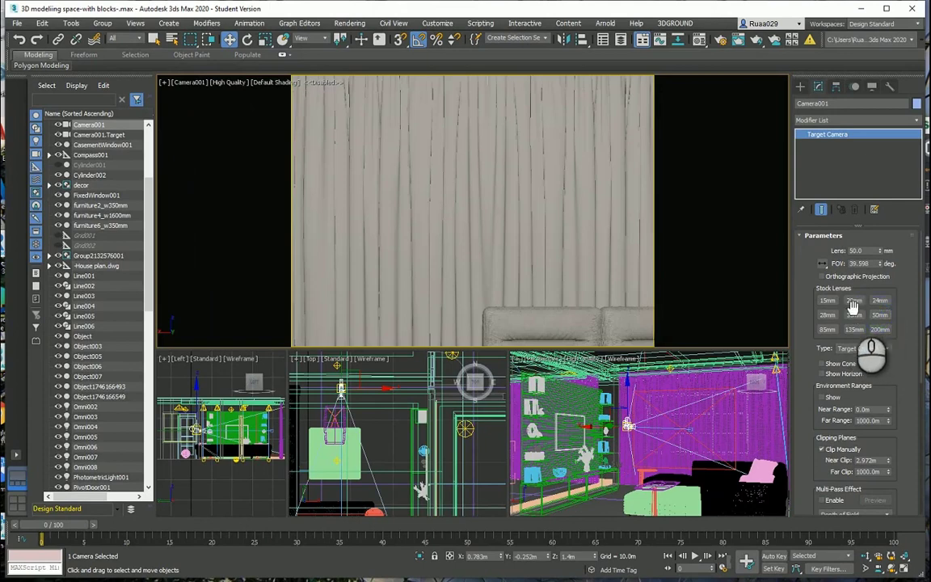
pyautogui.click(879, 315)
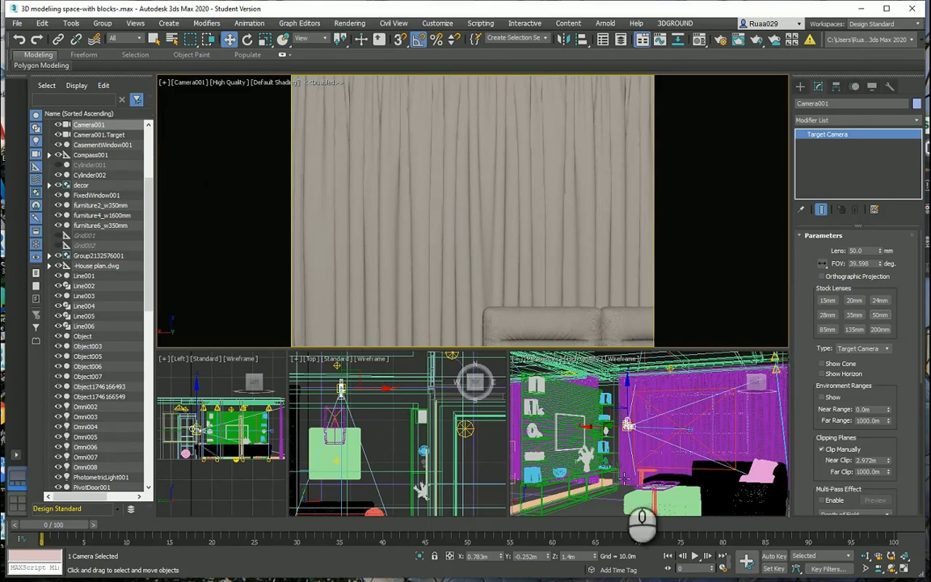
pyautogui.moveTo(548, 559); pyautogui.dragTo(548, 552)
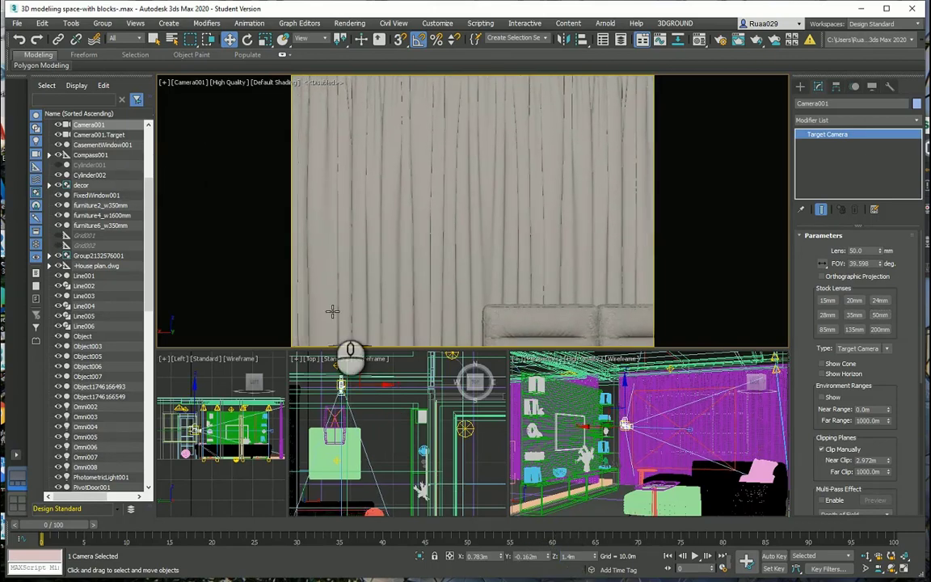
pyautogui.hotkey('ctrl', 'z')
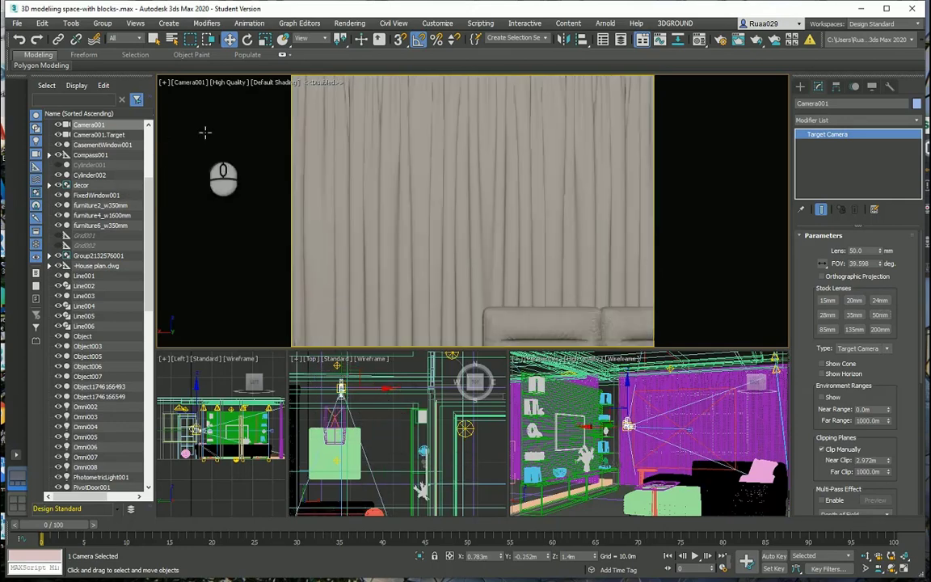
pyautogui.hotkey('ctrl', 'y')
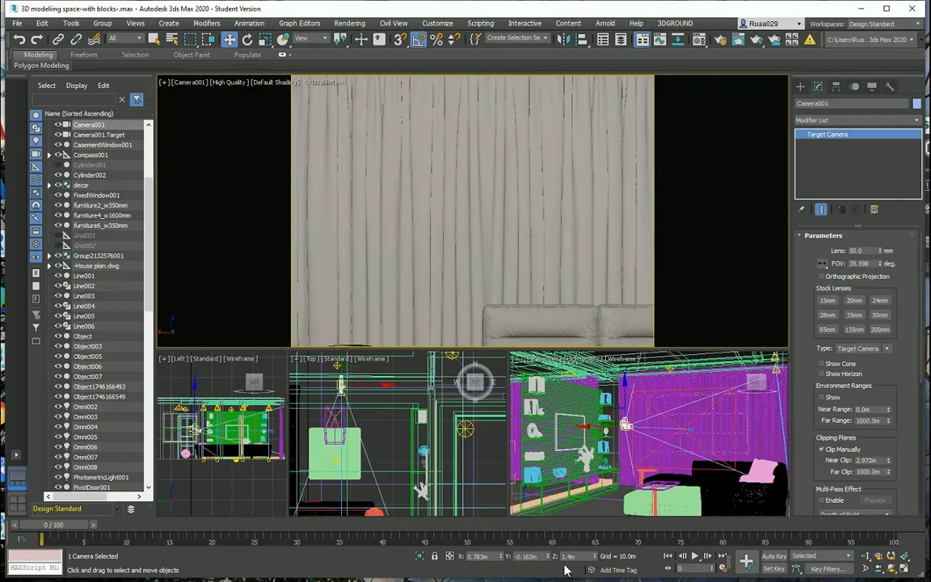
# Step: Move the camera back along Y to 5.225 m so it frames the living room
pyautogui.scroll(-3, 372, 405)
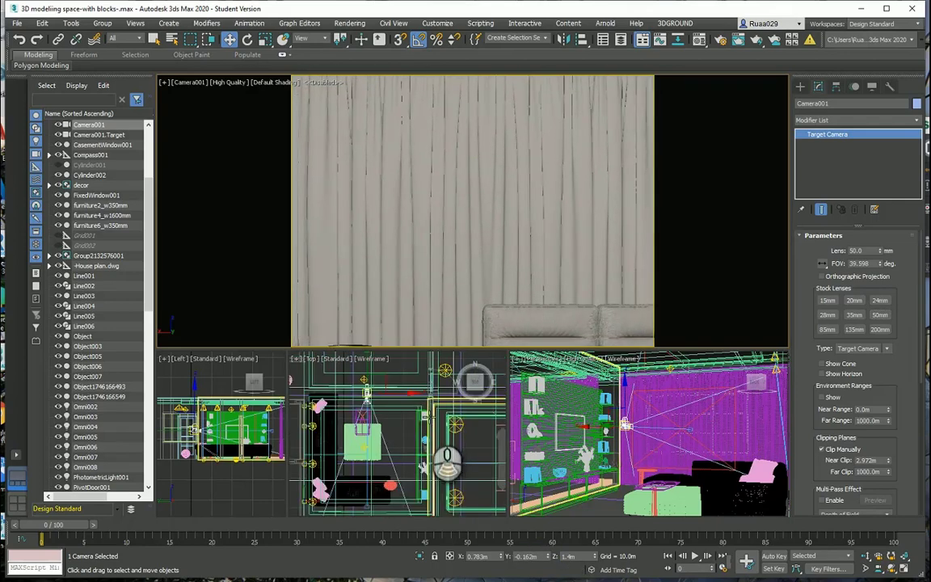
pyautogui.scroll(-4, 378, 398)
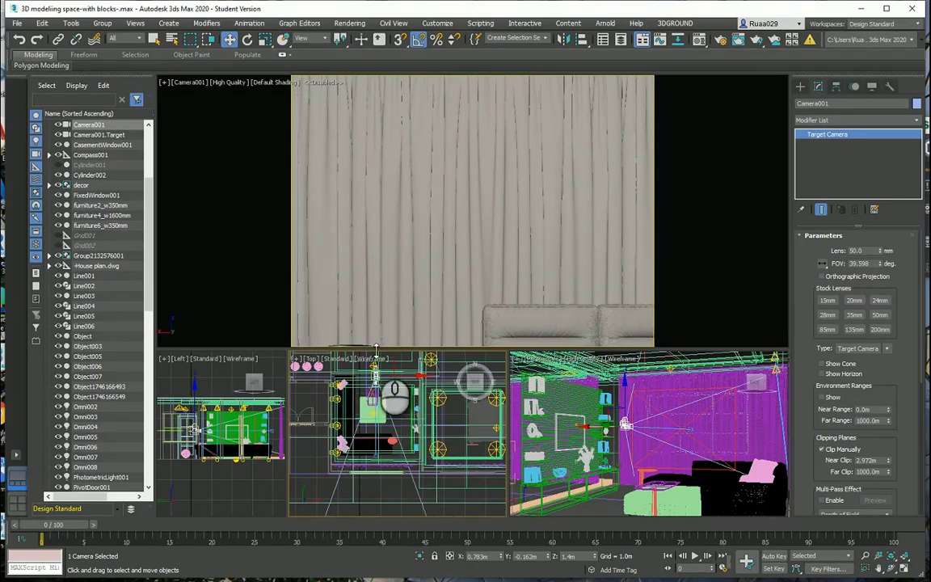
pyautogui.scroll(-2, 331, 501)
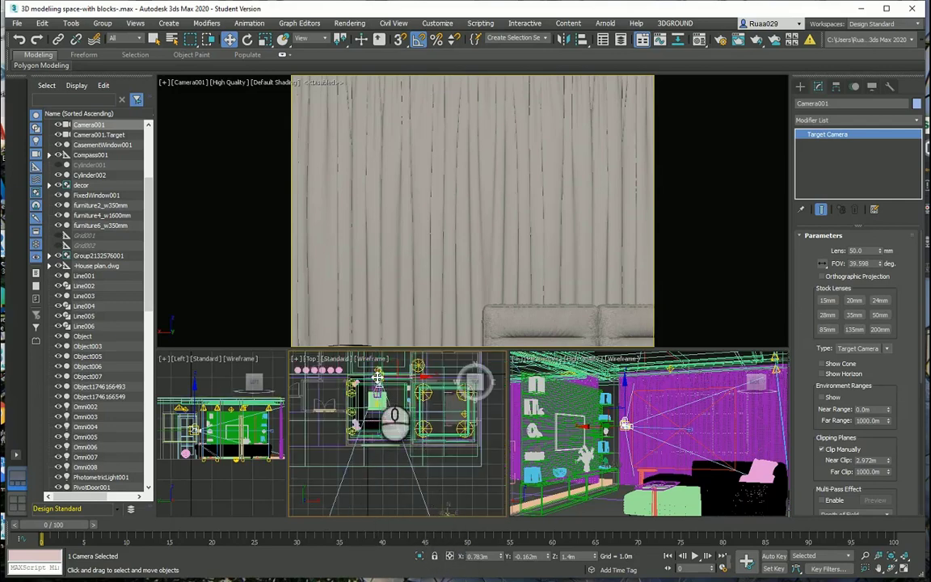
pyautogui.scroll(-3, 379, 403)
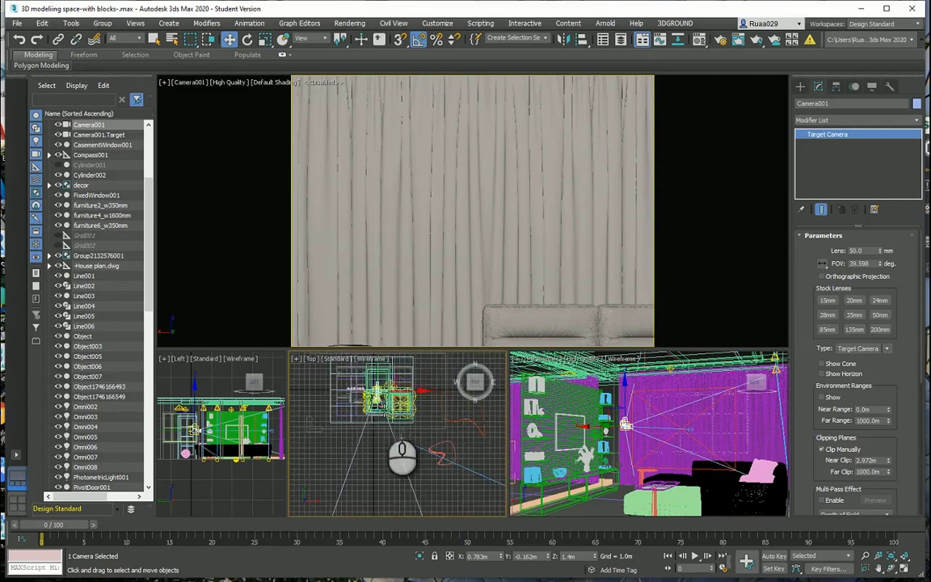
pyautogui.scroll(4, 388, 424)
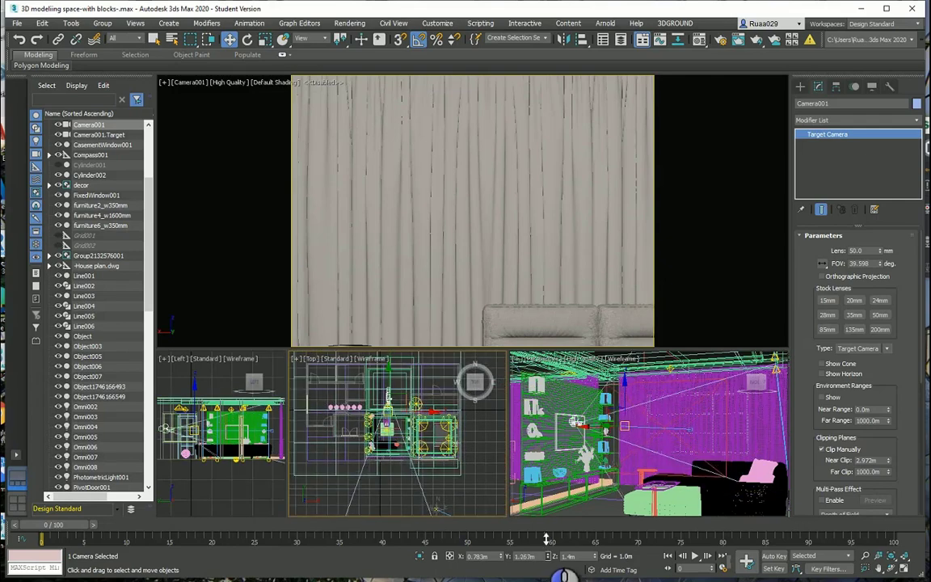
pyautogui.scroll(-5, 530, 205)
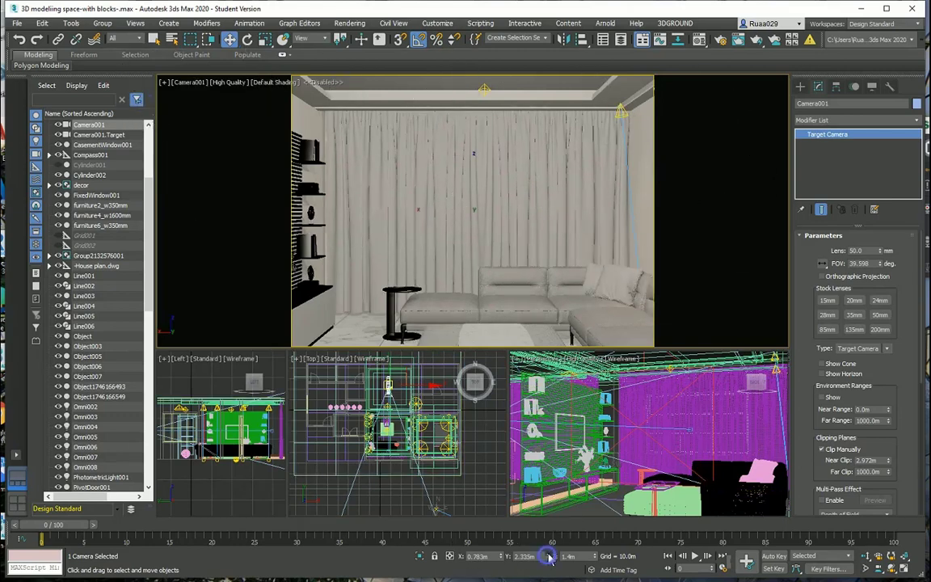
pyautogui.moveTo(549, 556); pyautogui.dragTo(526, 383)
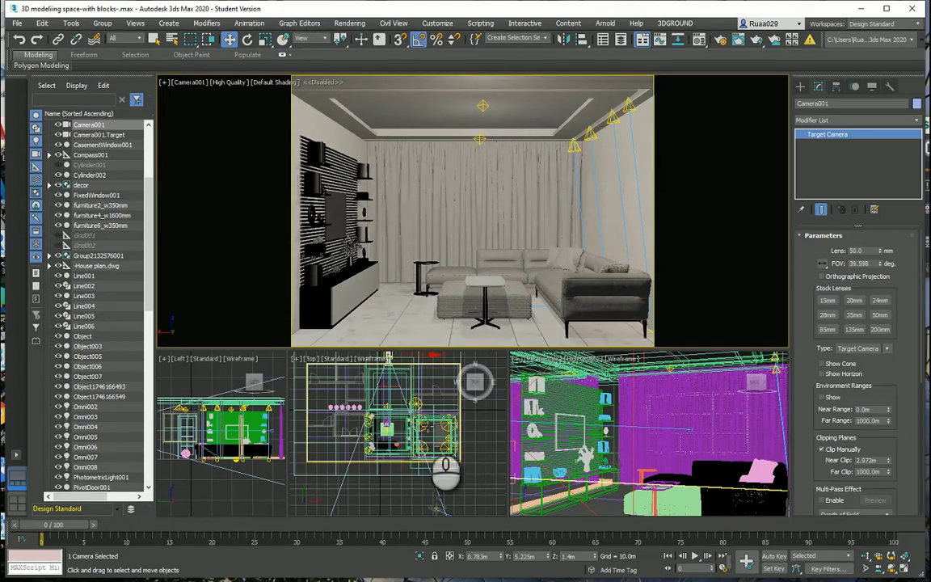
# Step: Restore the Left view in the side viewport and set the camera target's Z position to 1.44 m
pyautogui.scroll(3, 372, 425)
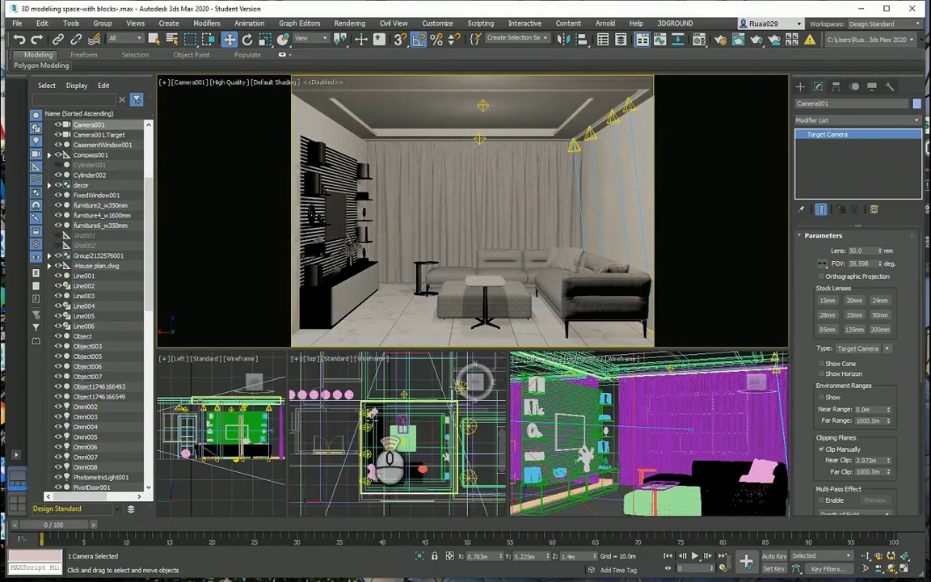
pyautogui.moveTo(339, 445); pyautogui.dragTo(451, 474, button='middle')
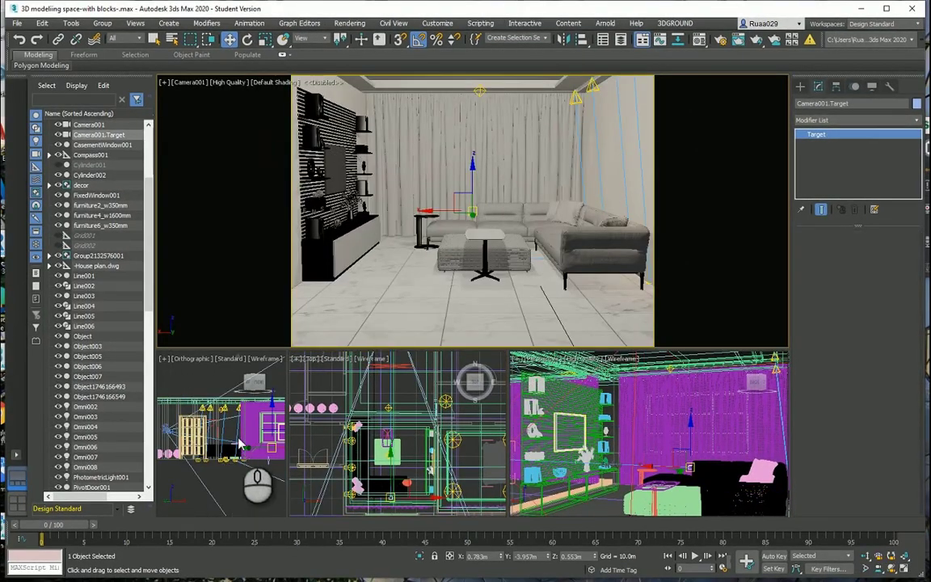
pyautogui.scroll(2, 253, 384)
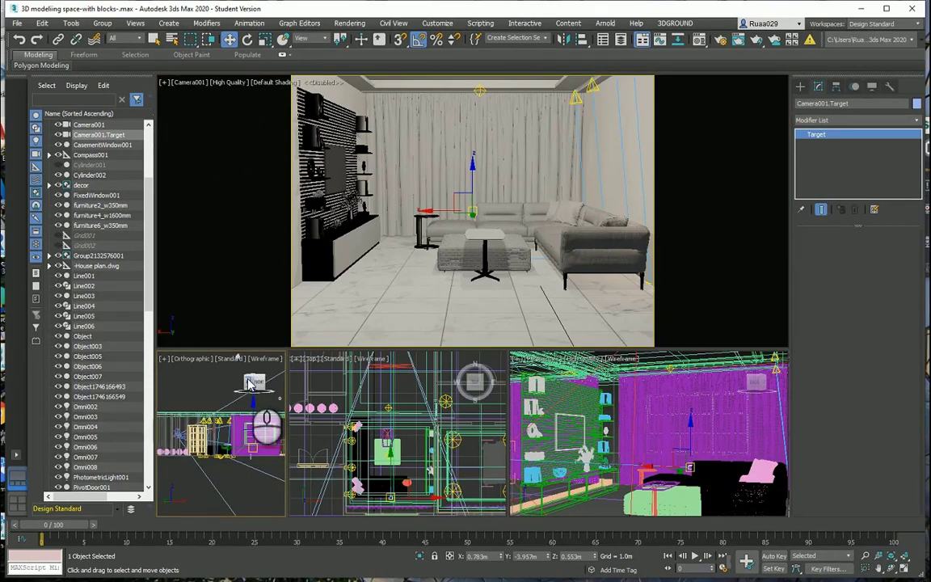
pyautogui.click(252, 383)
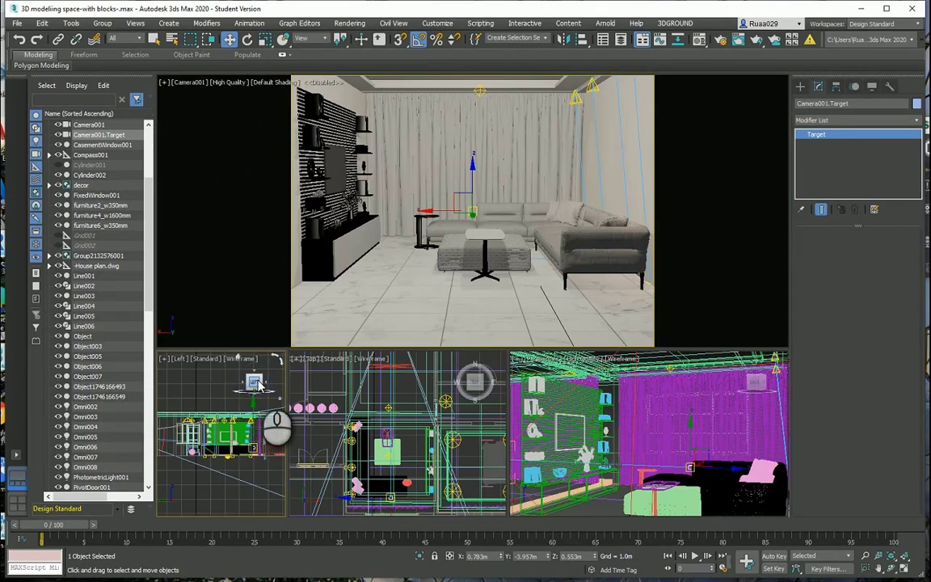
pyautogui.scroll(-2, 240, 455)
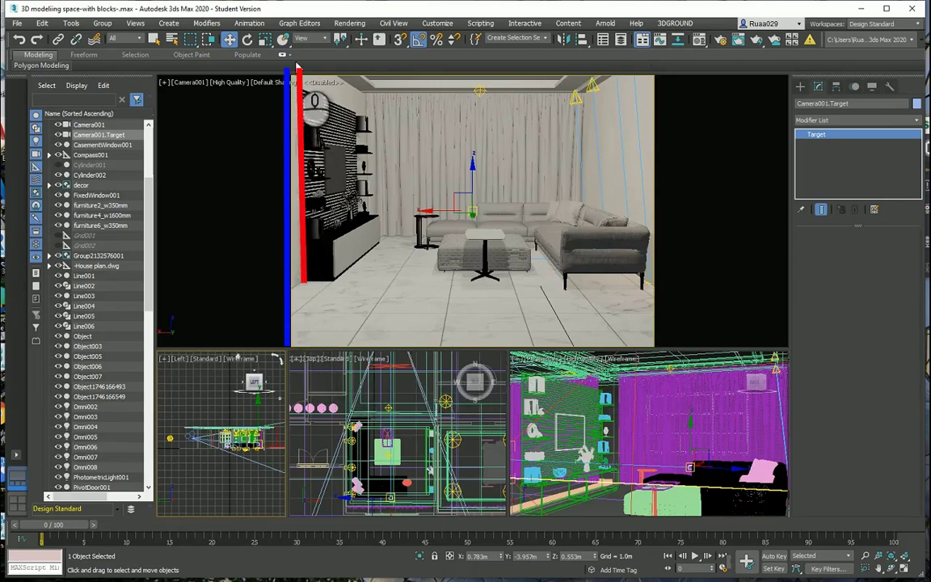
pyautogui.moveTo(249, 481); pyautogui.dragTo(221, 454, button='middle')
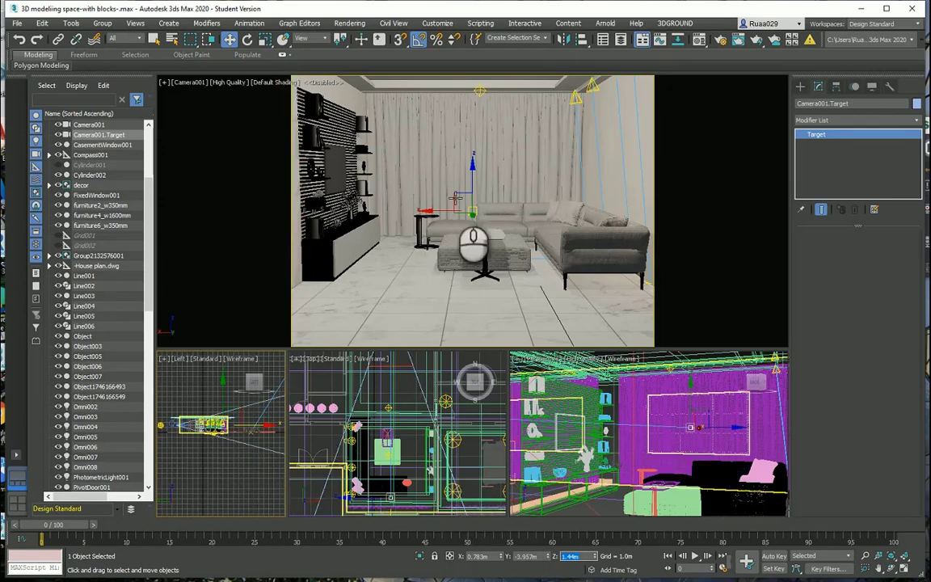
pyautogui.moveTo(459, 202); pyautogui.dragTo(472, 191)
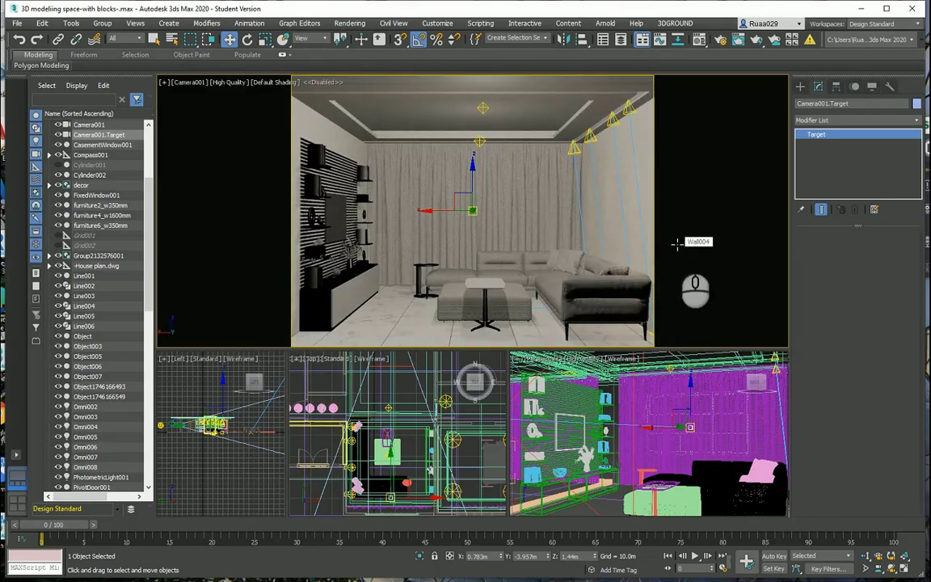
# Step: Turn off the camera's manual clipping and move its target in the Top view to about X 2.081 m, Y -3.45 m
pyautogui.click(356, 437)
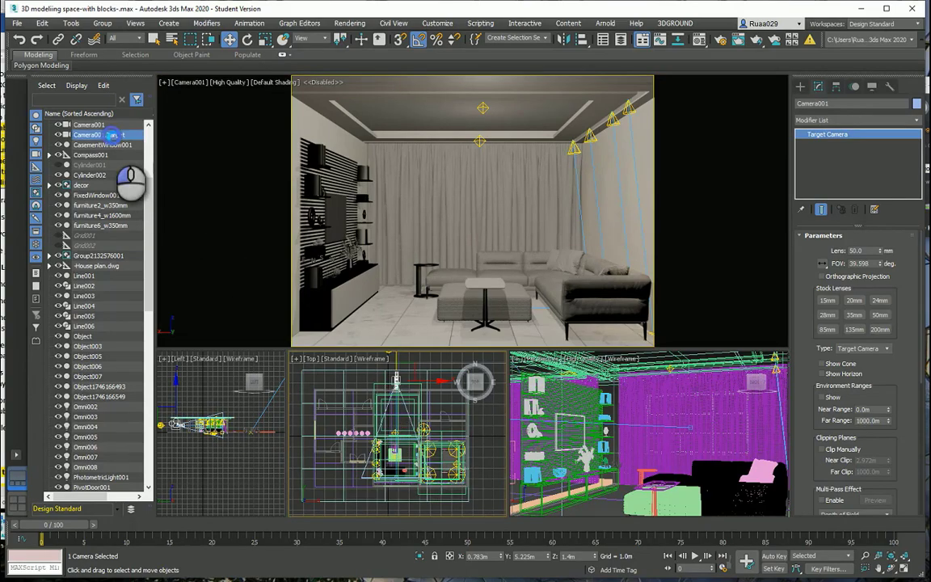
pyautogui.click(113, 135)
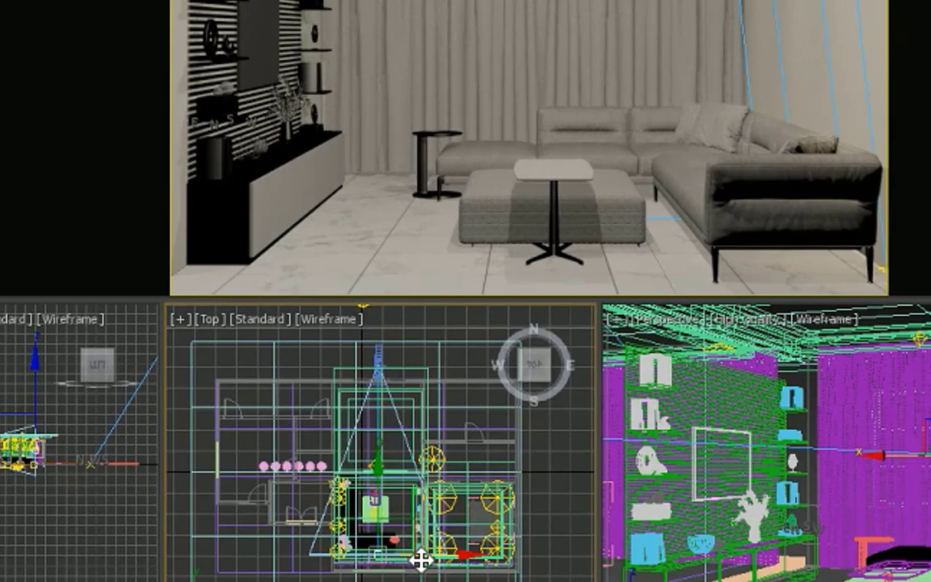
pyautogui.moveTo(421, 557); pyautogui.dragTo(459, 562)
pyautogui.scroll(5, 432, 557)
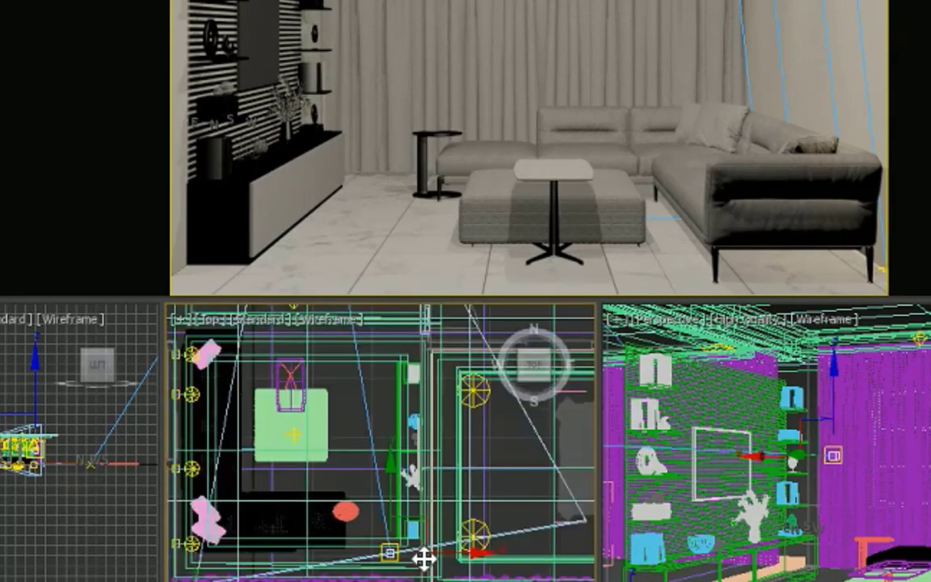
pyautogui.moveTo(378, 492); pyautogui.dragTo(368, 446)
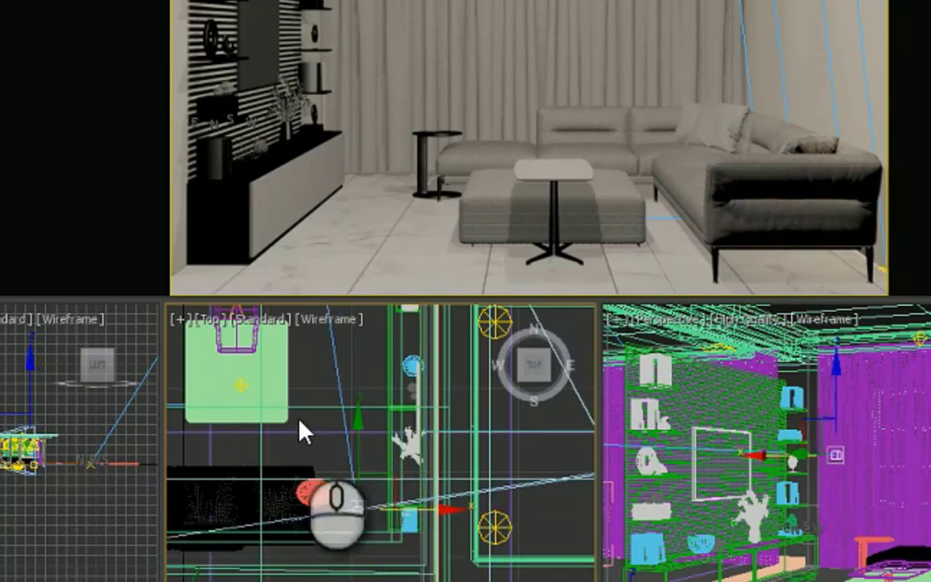
# Step: Select the camera and reposition it to about X 0.288 m, Y 3.716 m for an angled view of the TV wall
pyautogui.scroll(-5, 297, 416)
pyautogui.moveTo(297, 414); pyautogui.dragTo(299, 489, button='middle')
pyautogui.click(332, 380)
pyautogui.moveTo(331, 380); pyautogui.dragTo(387, 381, button='middle')
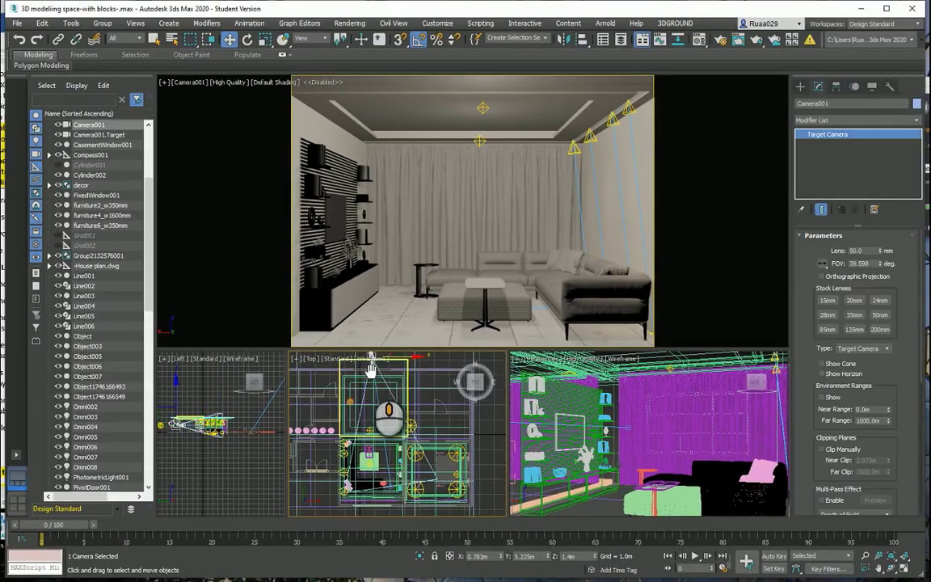
pyautogui.moveTo(394, 384); pyautogui.dragTo(387, 375)
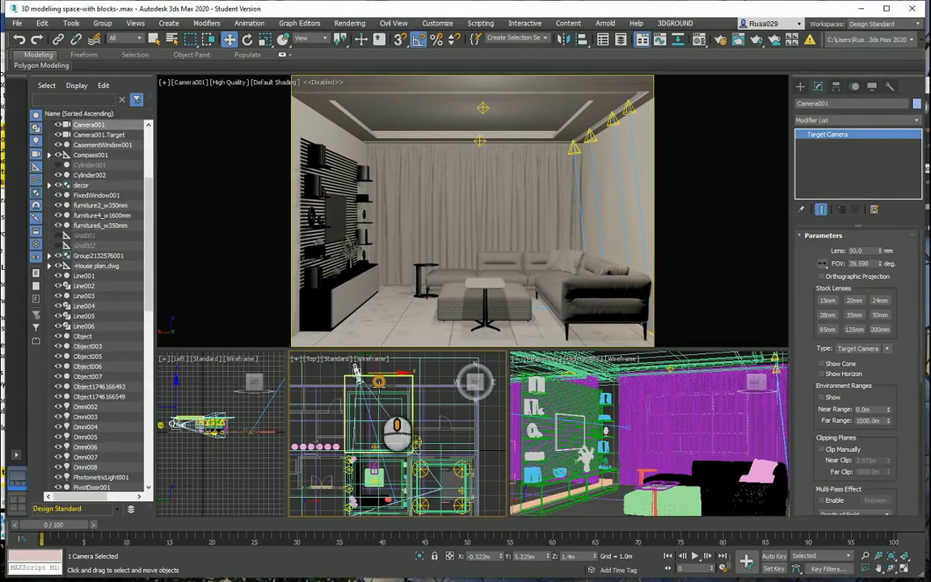
pyautogui.moveTo(379, 387); pyautogui.dragTo(379, 400, button='middle')
pyautogui.moveTo(362, 366); pyautogui.dragTo(361, 392)
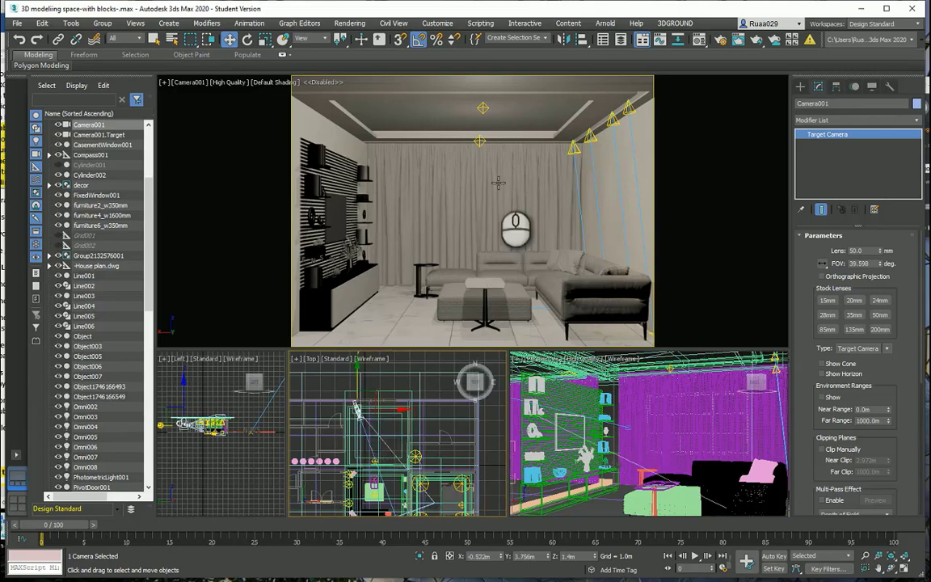
pyautogui.moveTo(479, 167); pyautogui.dragTo(479, 171, button='middle')
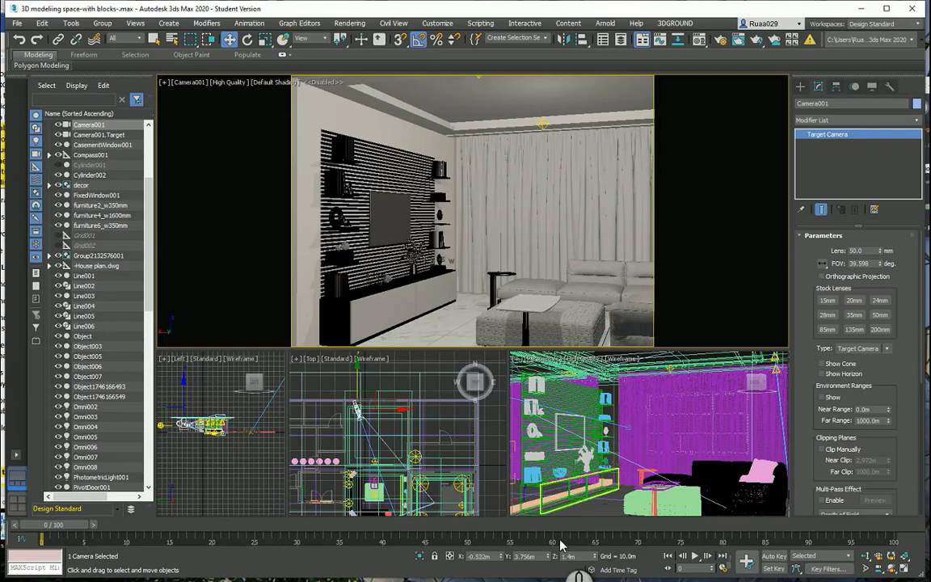
pyautogui.moveTo(547, 559); pyautogui.dragTo(504, 538)
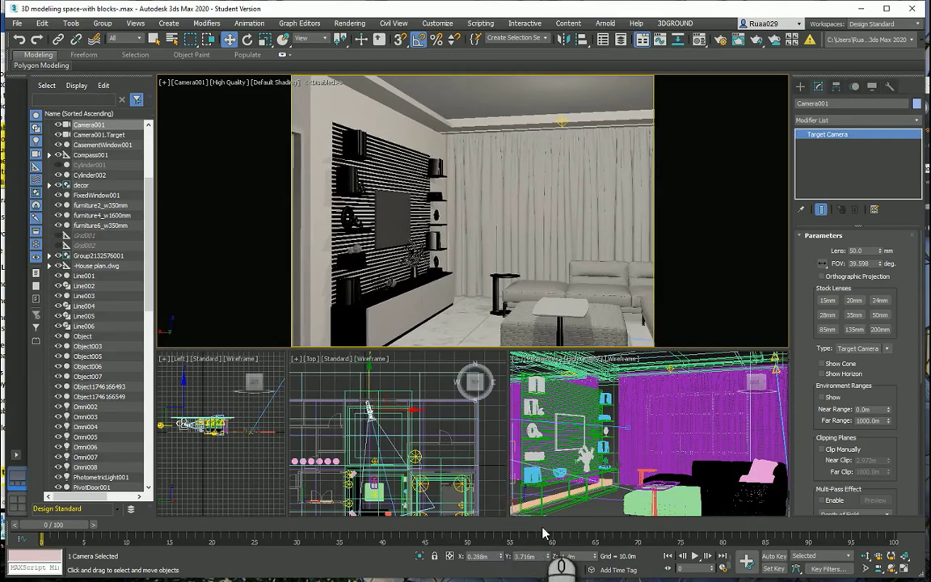
# Step: Select the camera's target and adjust its X position to 1.432 m
pyautogui.moveTo(398, 489); pyautogui.dragTo(396, 461, button='middle')
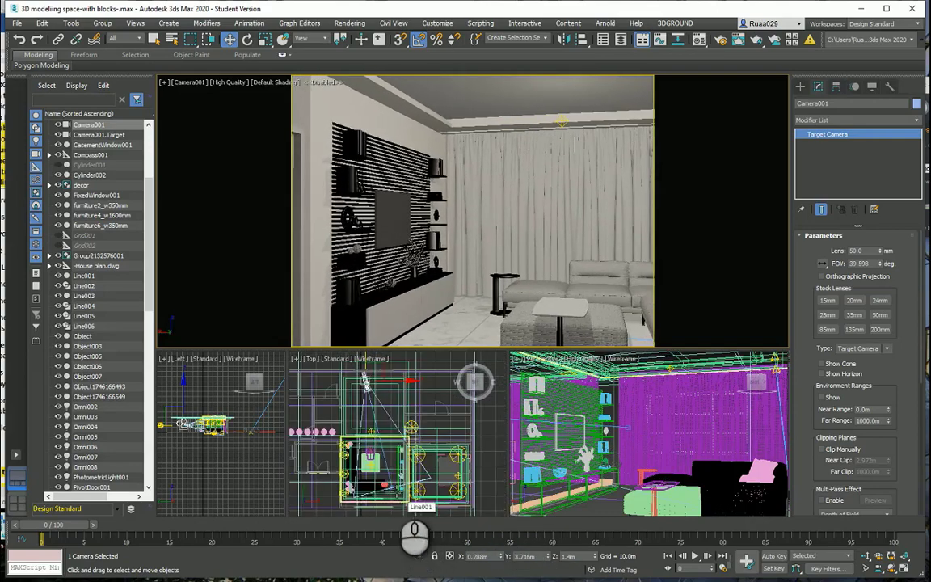
pyautogui.click(96, 134)
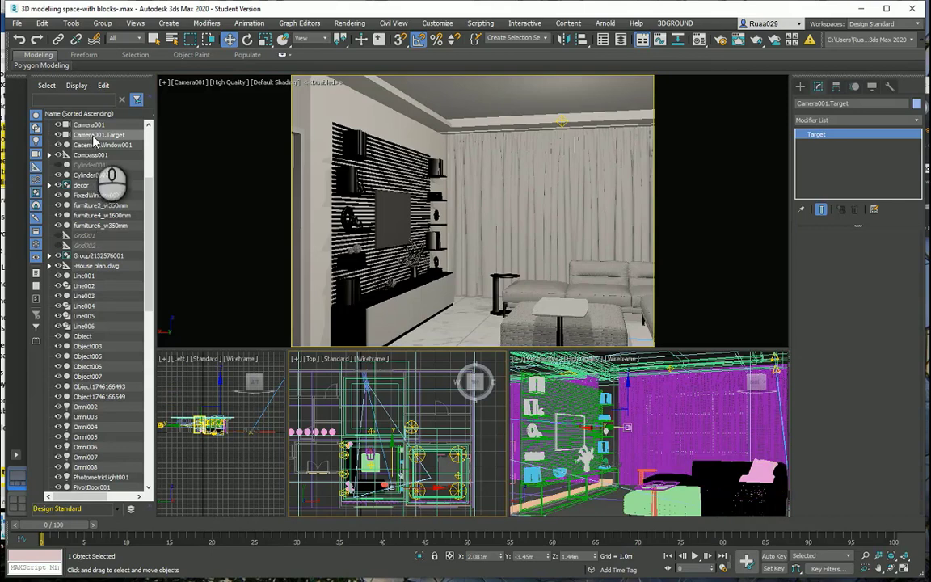
pyautogui.moveTo(432, 492)
pyautogui.mouseDown()
pyautogui.moveTo(405, 485)
pyautogui.moveTo(429, 487)
pyautogui.mouseUp()
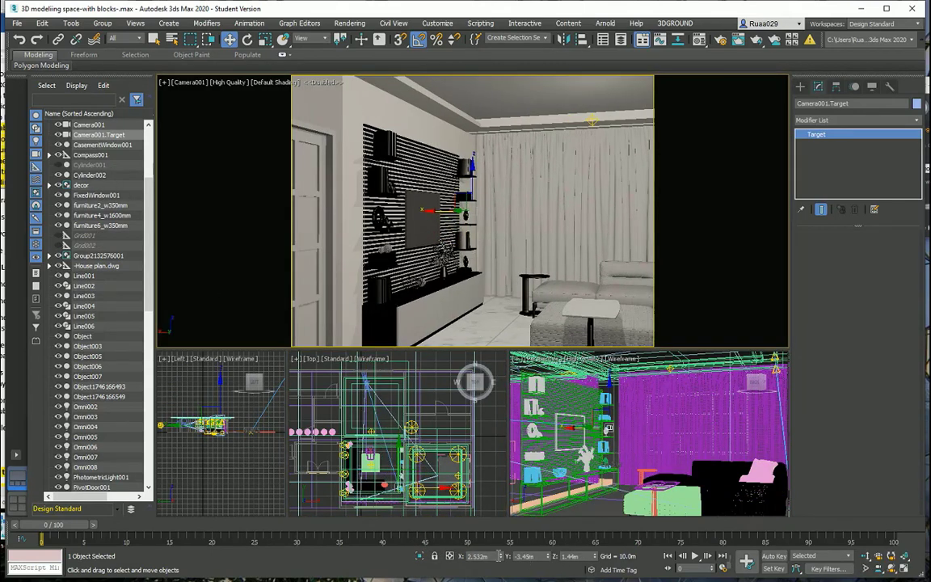
pyautogui.moveTo(502, 552); pyautogui.dragTo(511, 30)
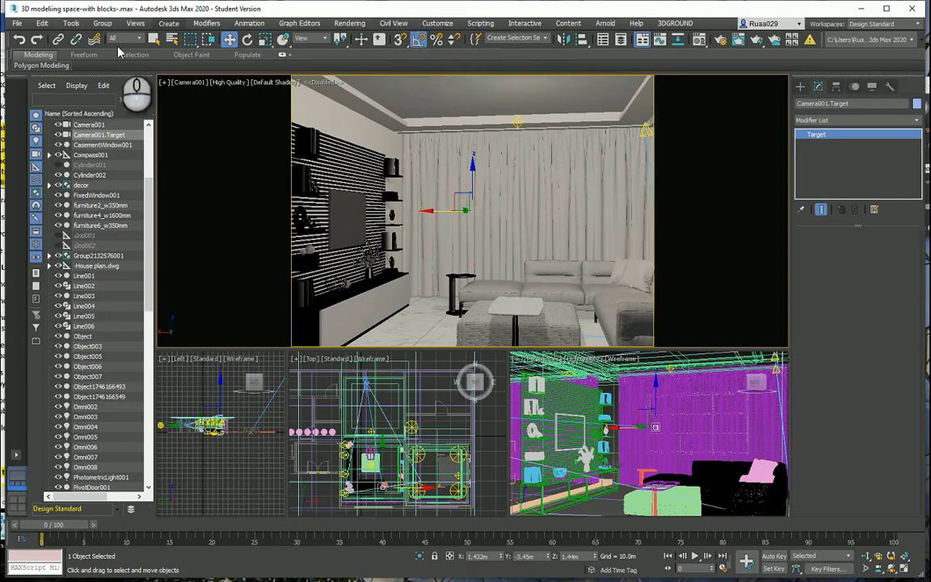
# Step: Select Camera001 and move it to about X -0.982 m, Y 4.536 m to show the TV wall and the sofa
pyautogui.click(89, 124)
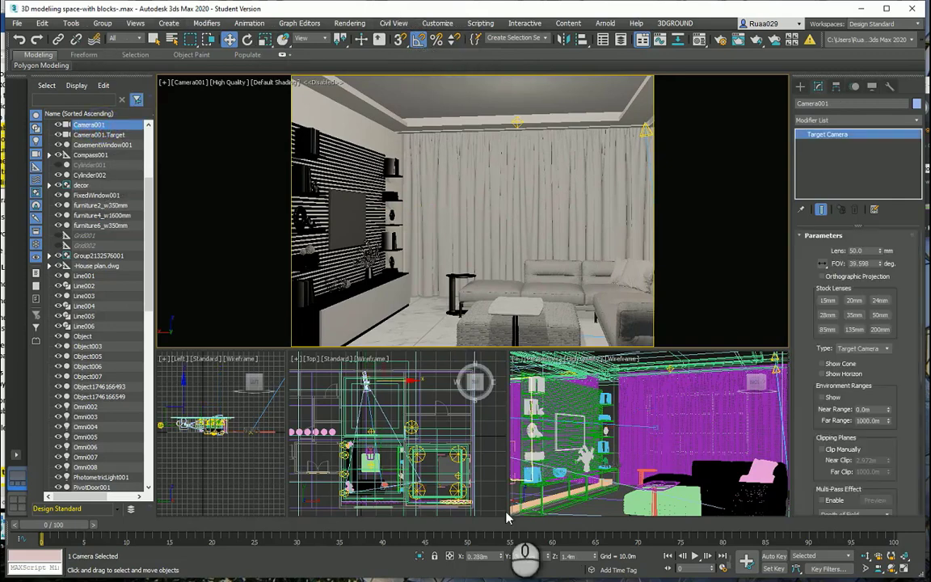
pyautogui.moveTo(549, 559); pyautogui.dragTo(542, 501)
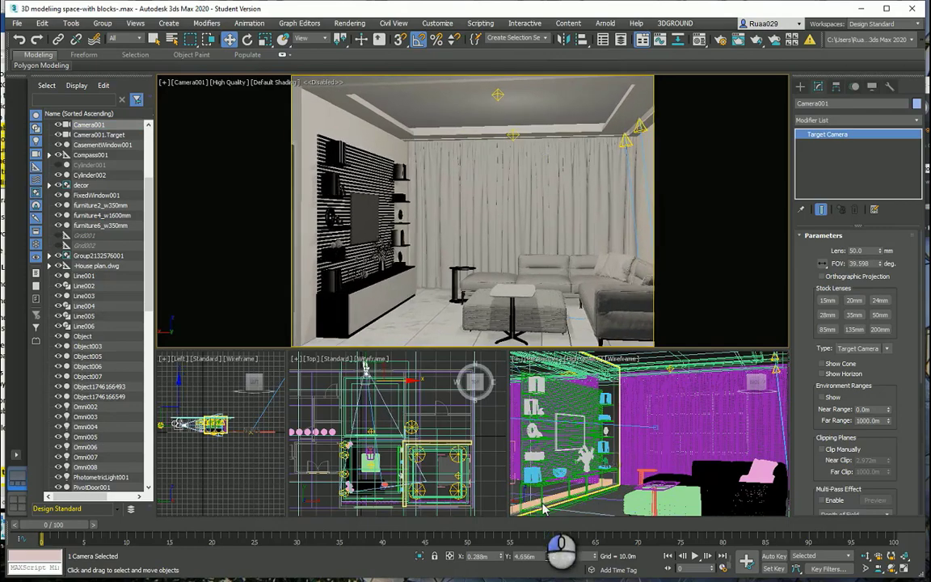
pyautogui.moveTo(501, 557); pyautogui.dragTo(502, 559)
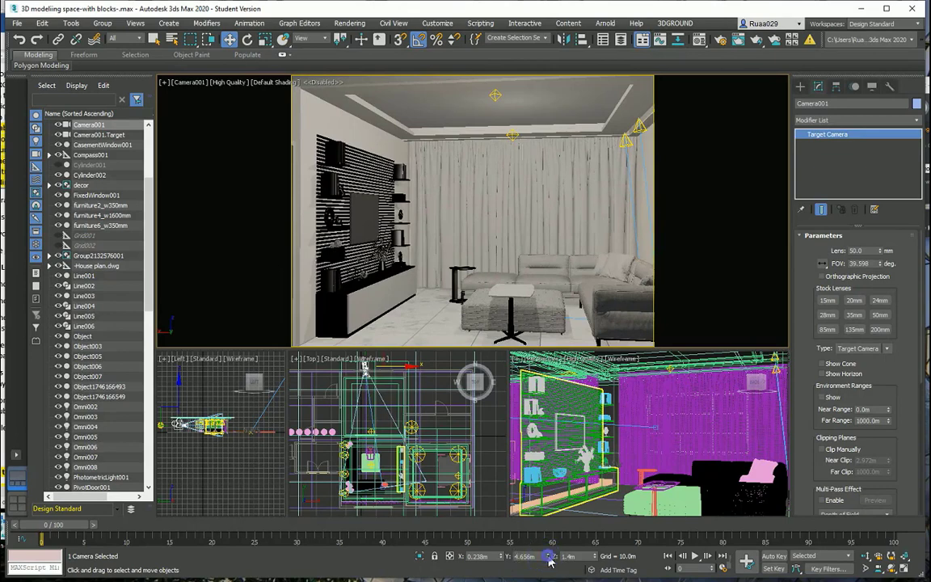
pyautogui.moveTo(549, 557); pyautogui.dragTo(525, 51)
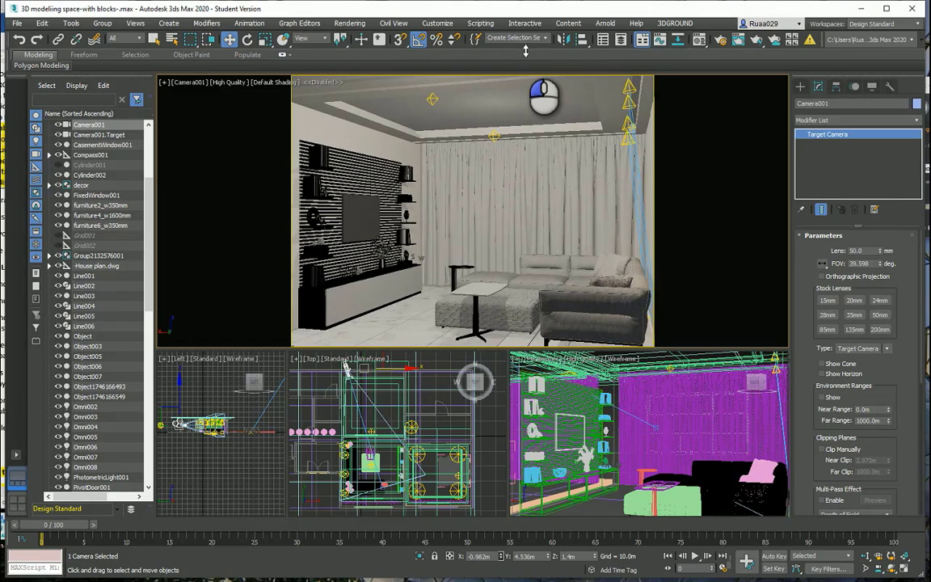
pyautogui.moveTo(524, 54); pyautogui.dragTo(524, 55)
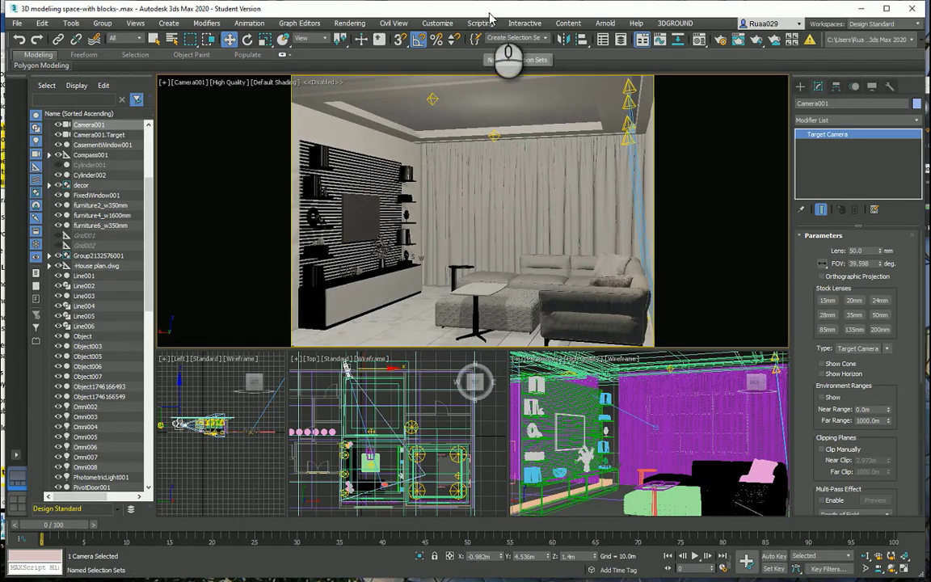